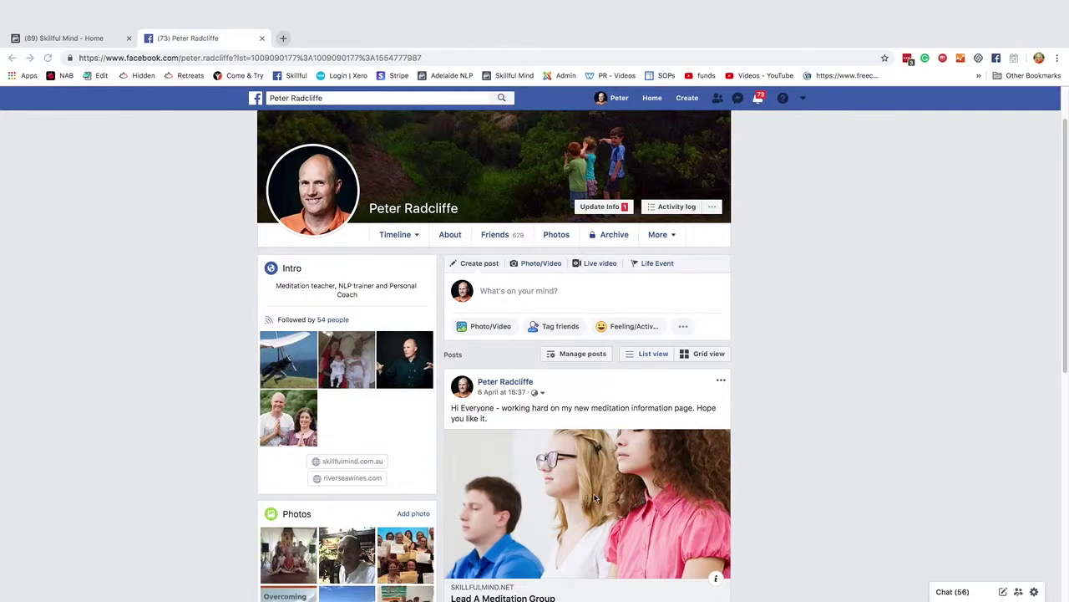
- Scroll the timeline, then move to the SkillfulMIND 'Facebook Post Images' lesson in Firefox
{"action": "scroll", "coordinate": [543, 506], "scroll_direction": "down", "scroll_amount": 2}
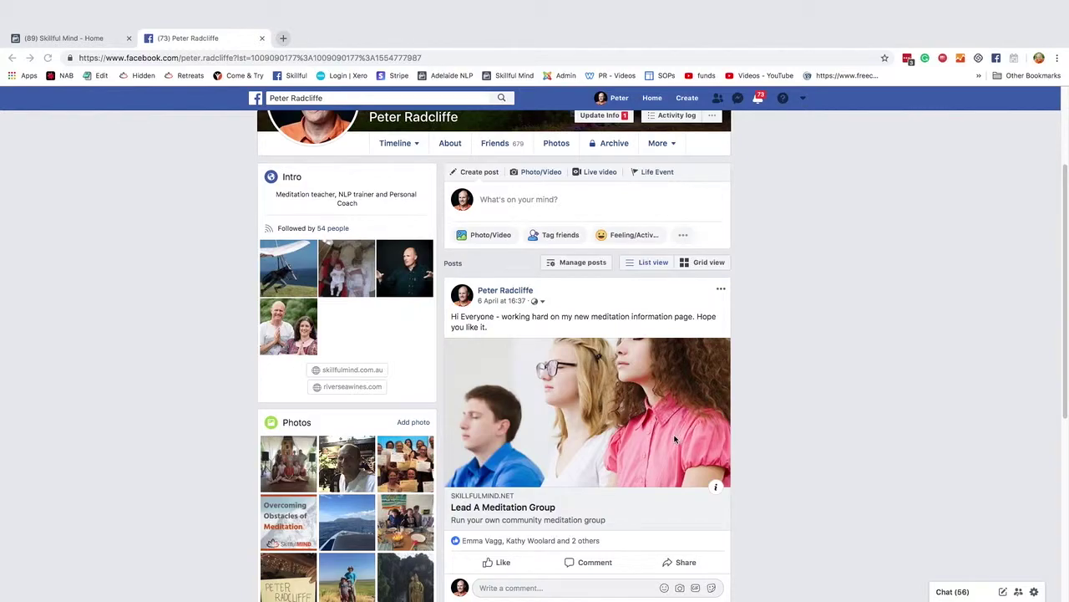
{"action": "key", "text": "ctrl+Left"}
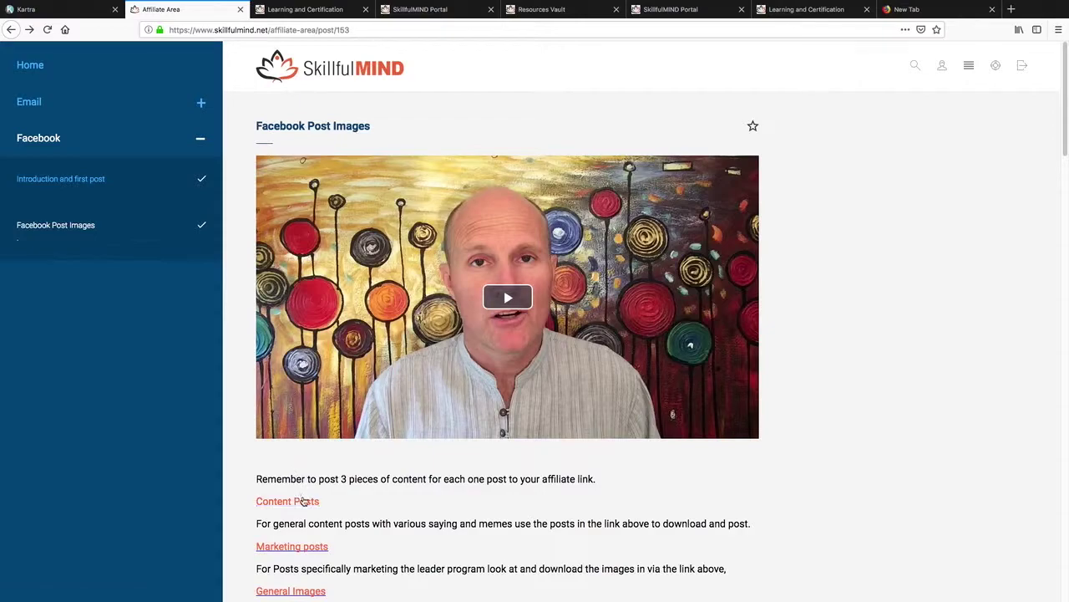
- Open the lesson's Content Posts link to reach the 'Awareness Posts' Drive folder
{"action": "scroll", "coordinate": [304, 501], "scroll_direction": "down", "scroll_amount": 1}
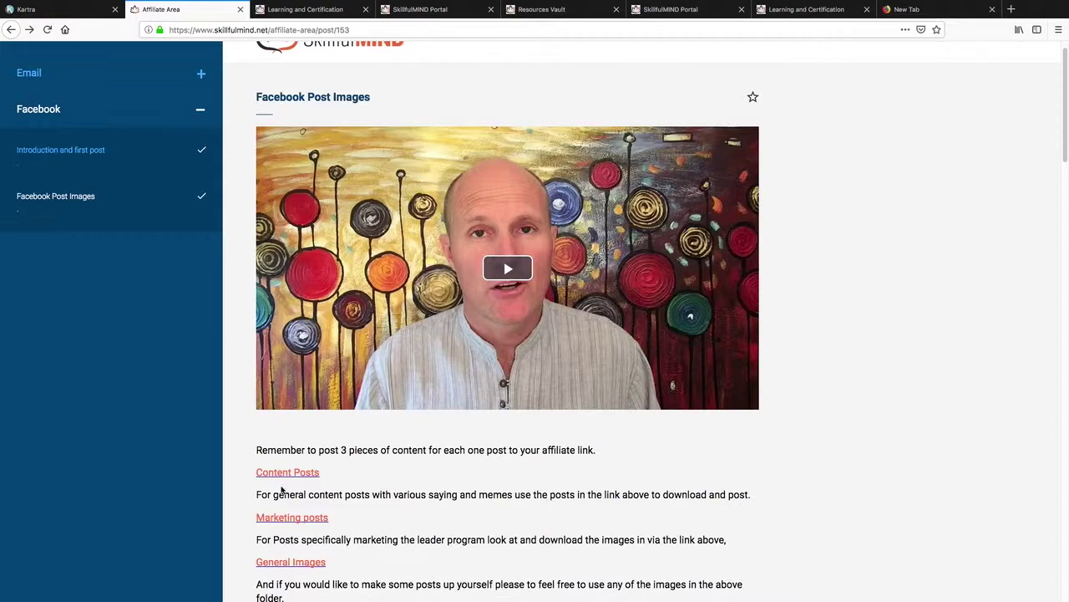
{"action": "left_click", "coordinate": [277, 475]}
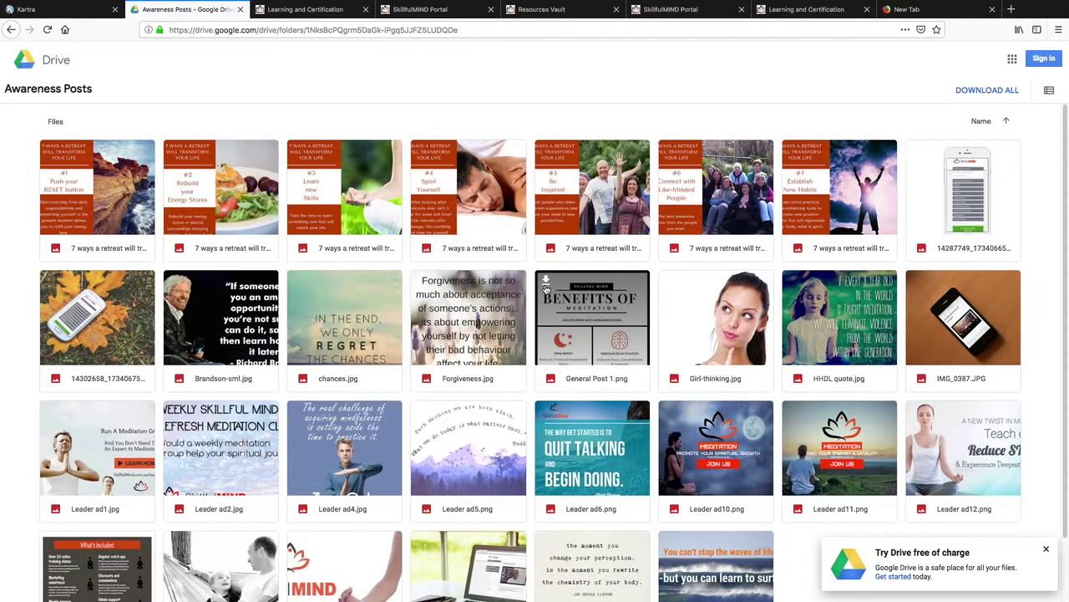
- Save General Post 1.png from Awareness Posts to the computer and return to Facebook
{"action": "scroll", "coordinate": [522, 392], "scroll_direction": "down", "scroll_amount": 1}
{"action": "scroll", "coordinate": [523, 395], "scroll_direction": "up", "scroll_amount": 1}
{"action": "left_click", "coordinate": [546, 283]}
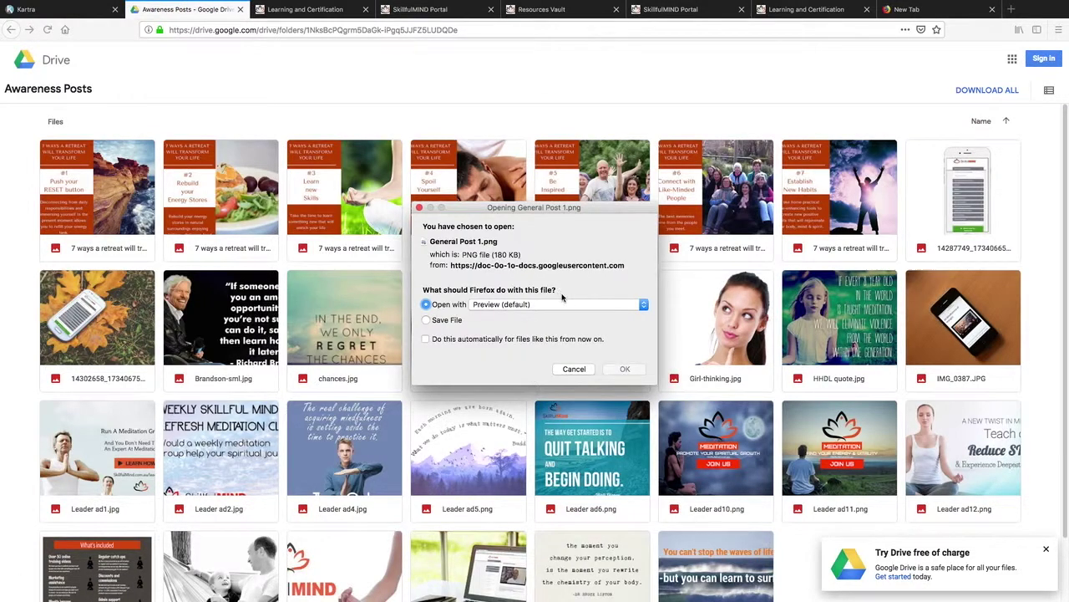
{"action": "left_click", "coordinate": [426, 320]}
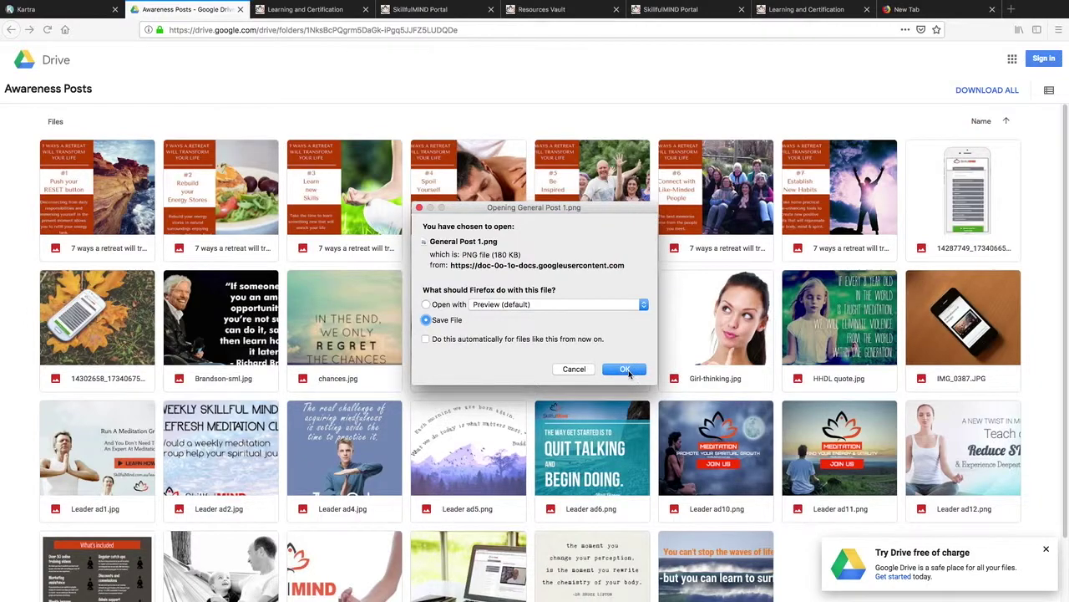
{"action": "left_click", "coordinate": [626, 369]}
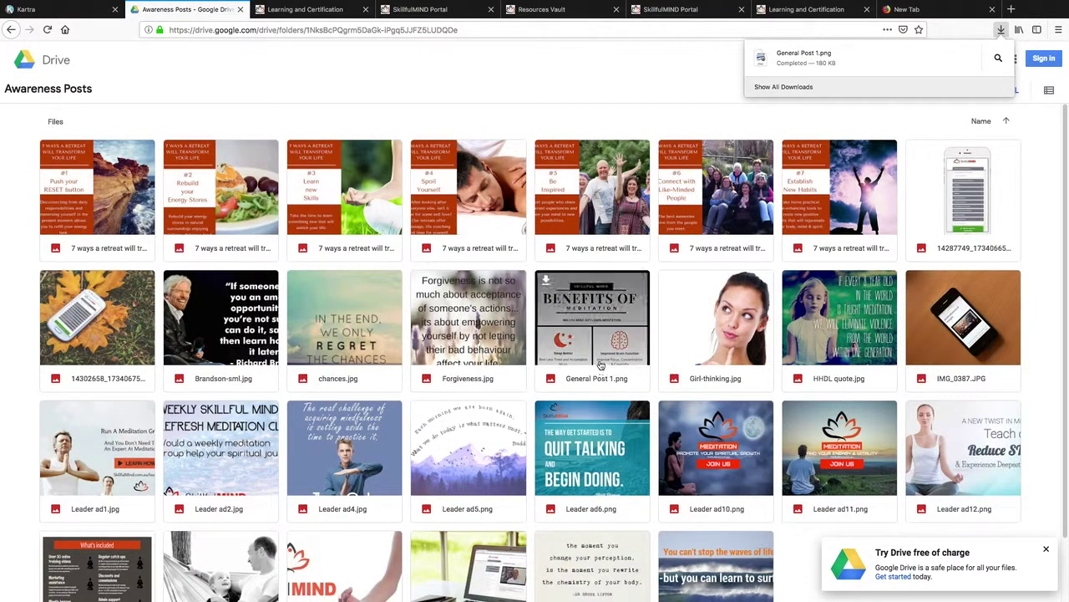
{"action": "mouse_move", "coordinate": [688, 288]}
{"action": "key", "text": "ctrl+Right"}
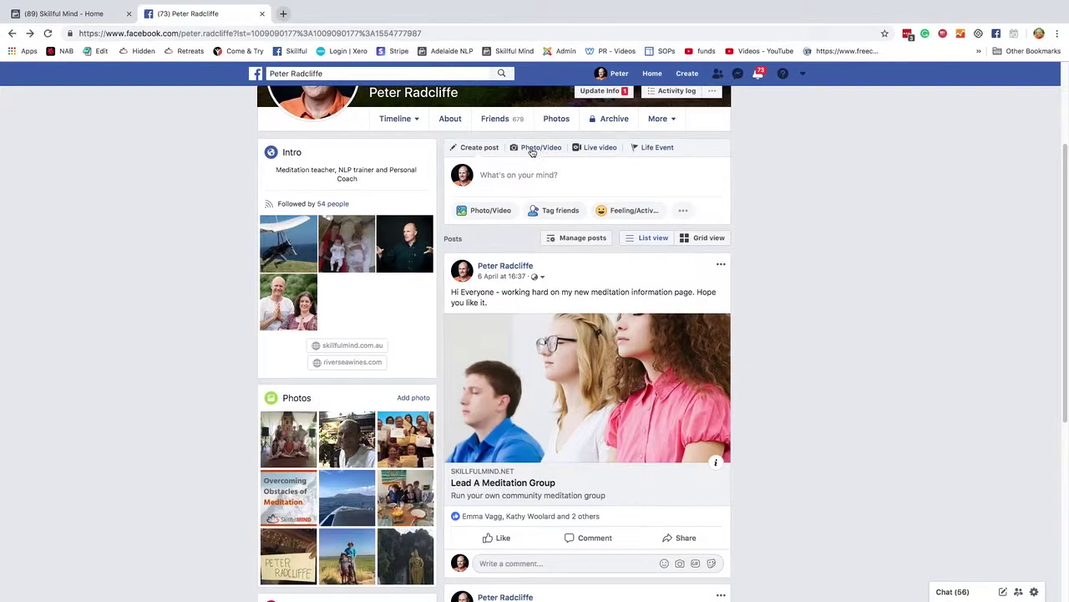
- Attach General Post 1.png from Downloads to a new photo post and share it
{"action": "left_click", "coordinate": [532, 151]}
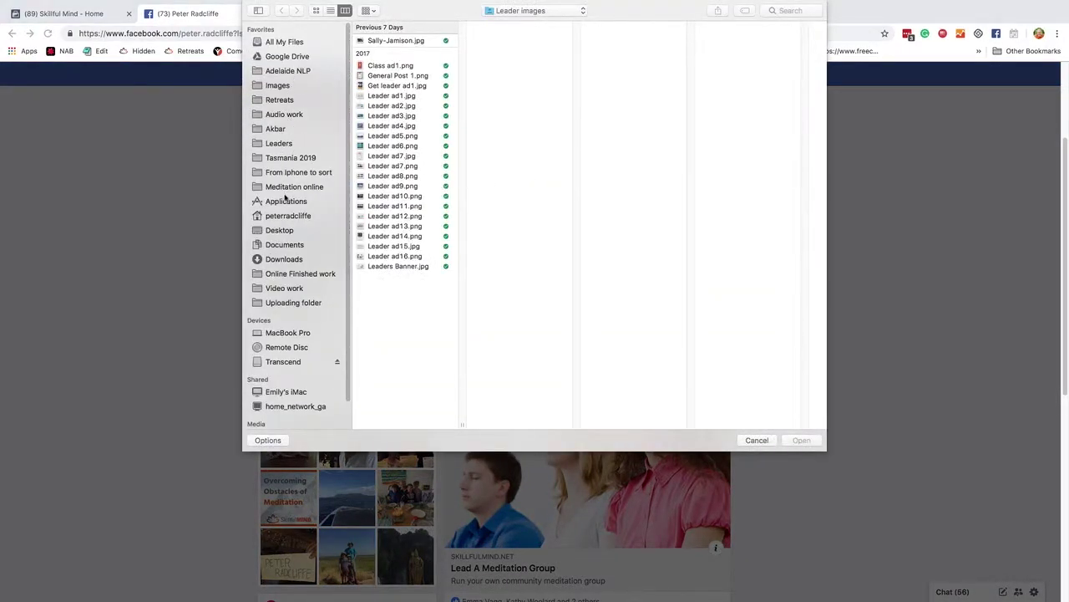
{"action": "left_click", "coordinate": [284, 244]}
{"action": "left_click", "coordinate": [284, 259]}
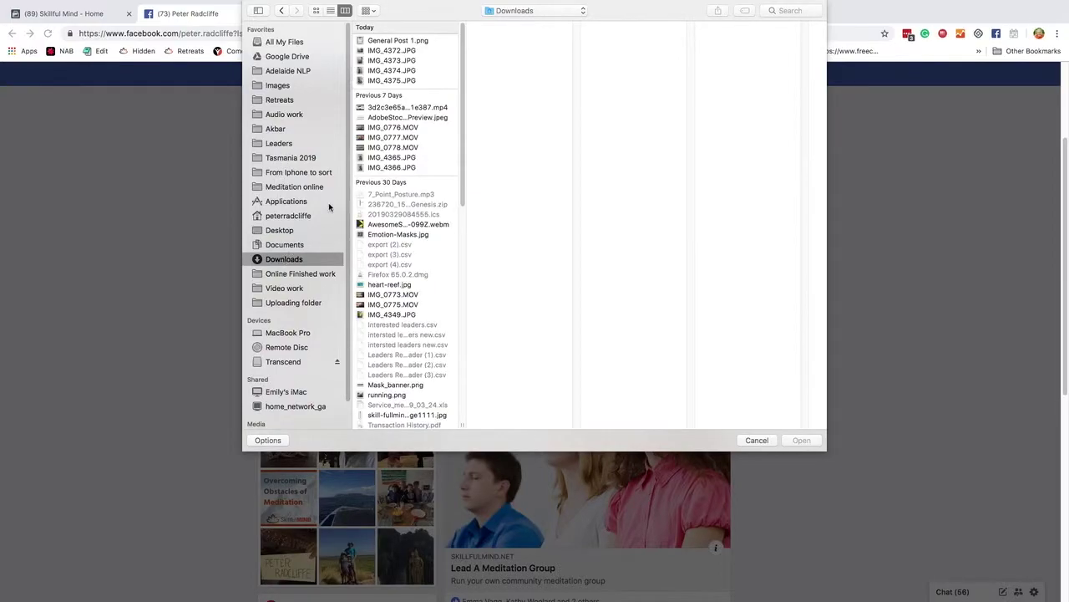
{"action": "left_click", "coordinate": [425, 41]}
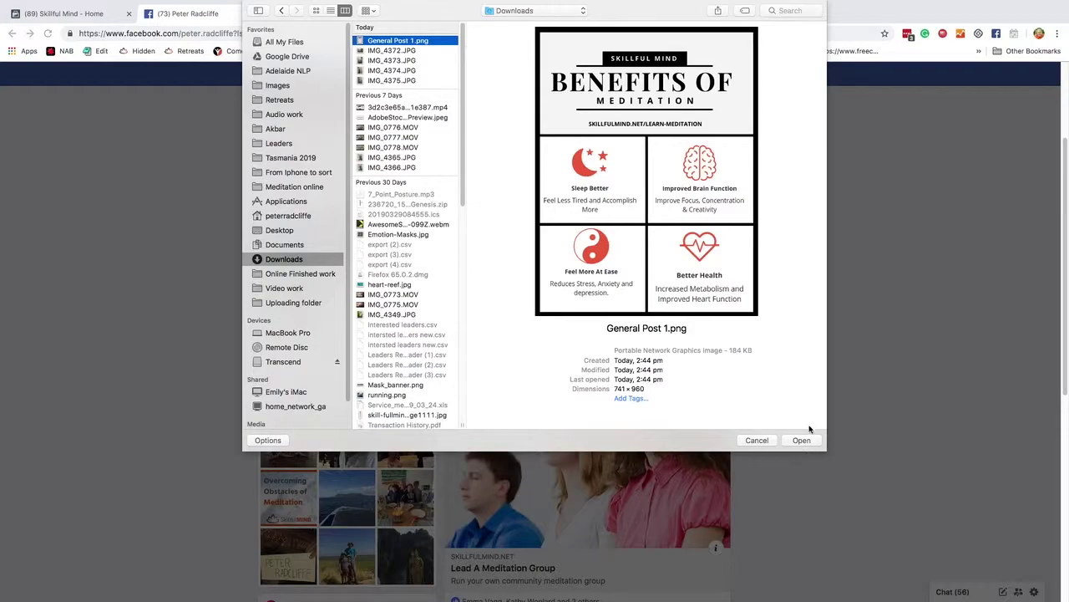
{"action": "left_click", "coordinate": [802, 439]}
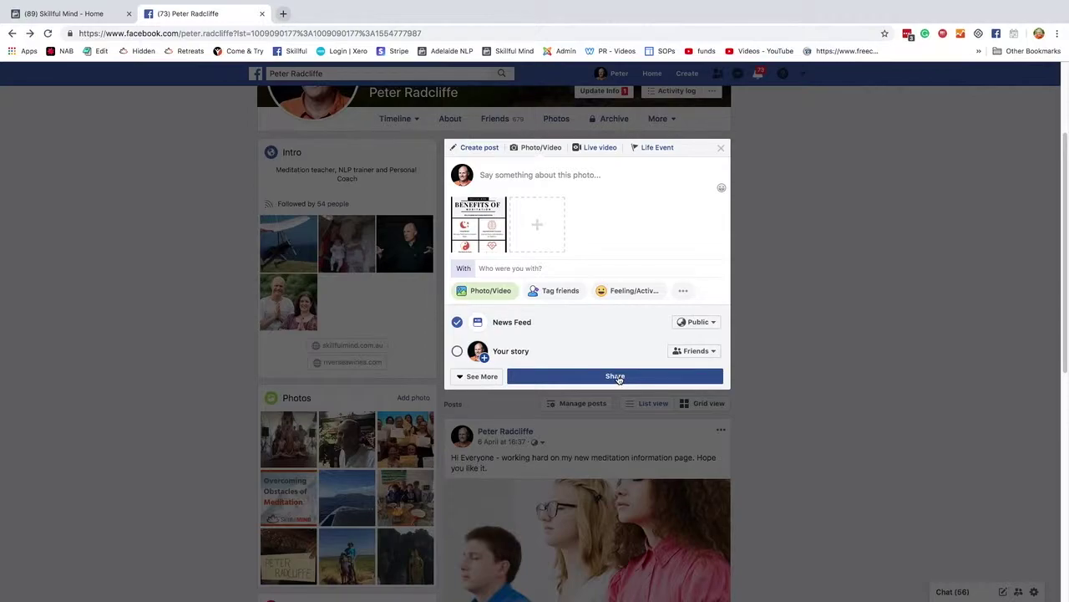
{"action": "left_click", "coordinate": [618, 377]}
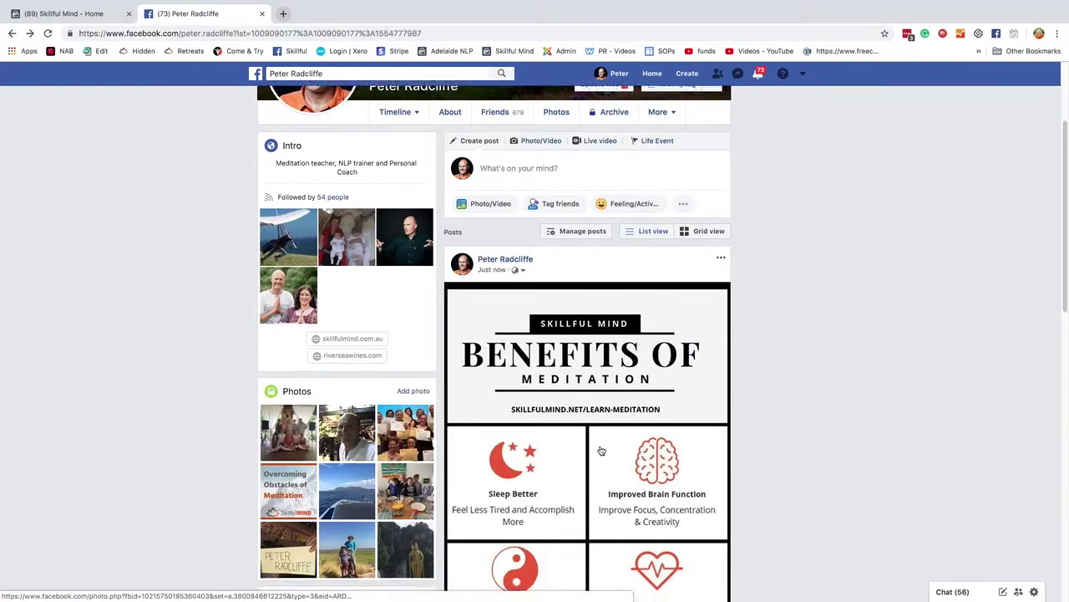
- Scroll to check the published Benefits of Meditation post, then begin another post
{"action": "scroll", "coordinate": [601, 449], "scroll_direction": "down", "scroll_amount": 5}
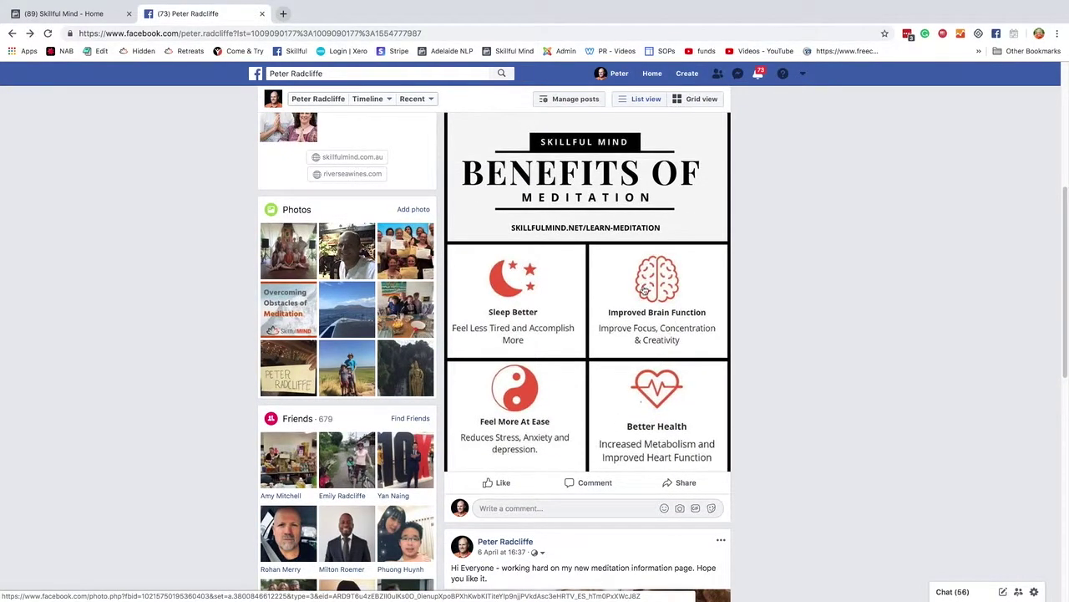
{"action": "scroll", "coordinate": [625, 408], "scroll_direction": "up", "scroll_amount": 1}
{"action": "scroll", "coordinate": [625, 408], "scroll_direction": "up", "scroll_amount": 5}
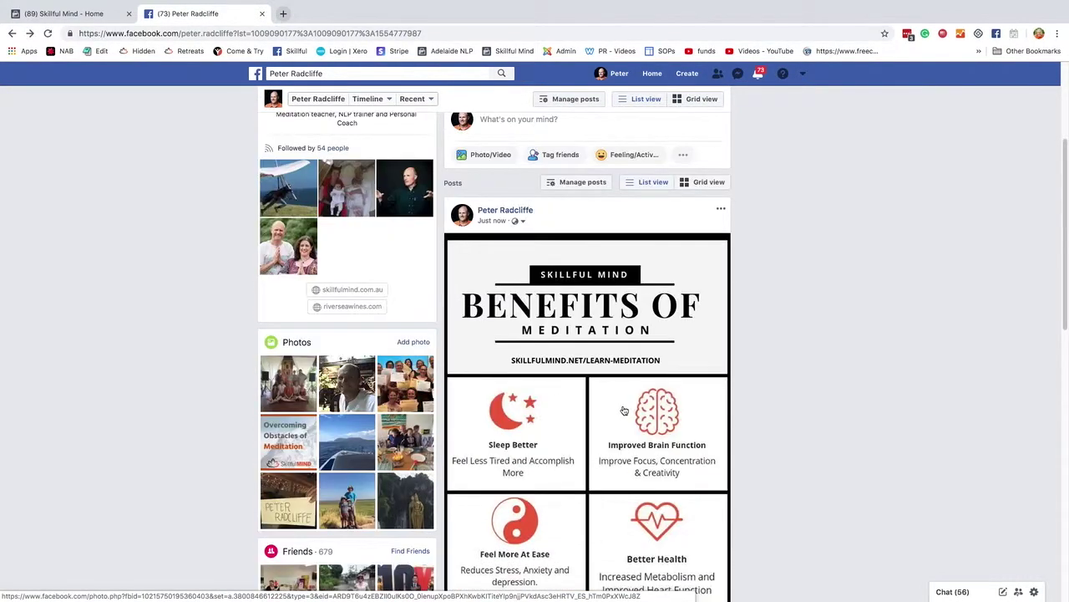
{"action": "scroll", "coordinate": [622, 411], "scroll_direction": "up", "scroll_amount": 1}
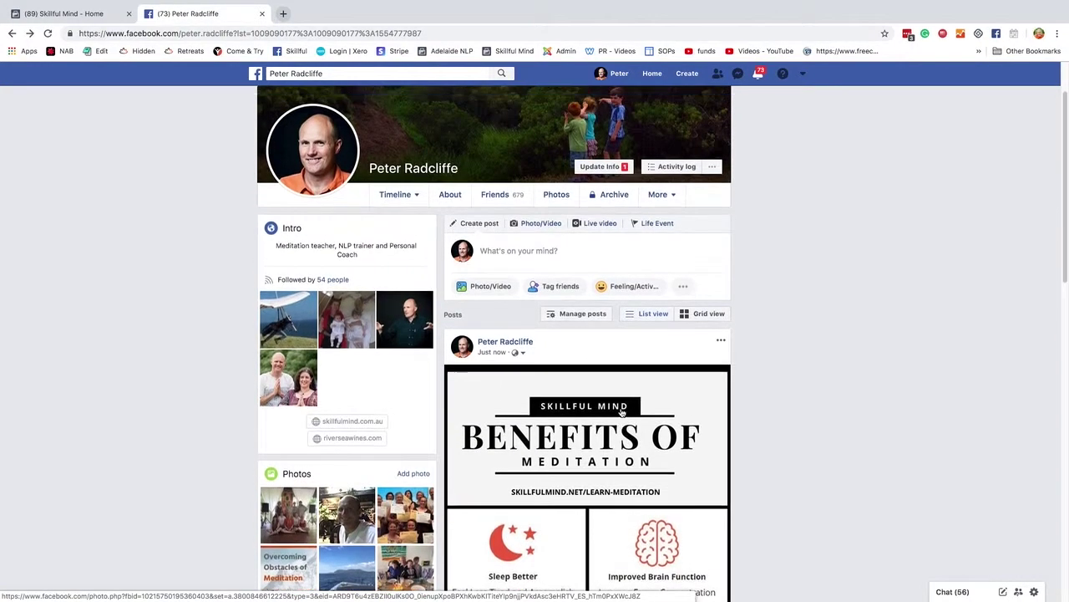
{"action": "left_click", "coordinate": [548, 252]}
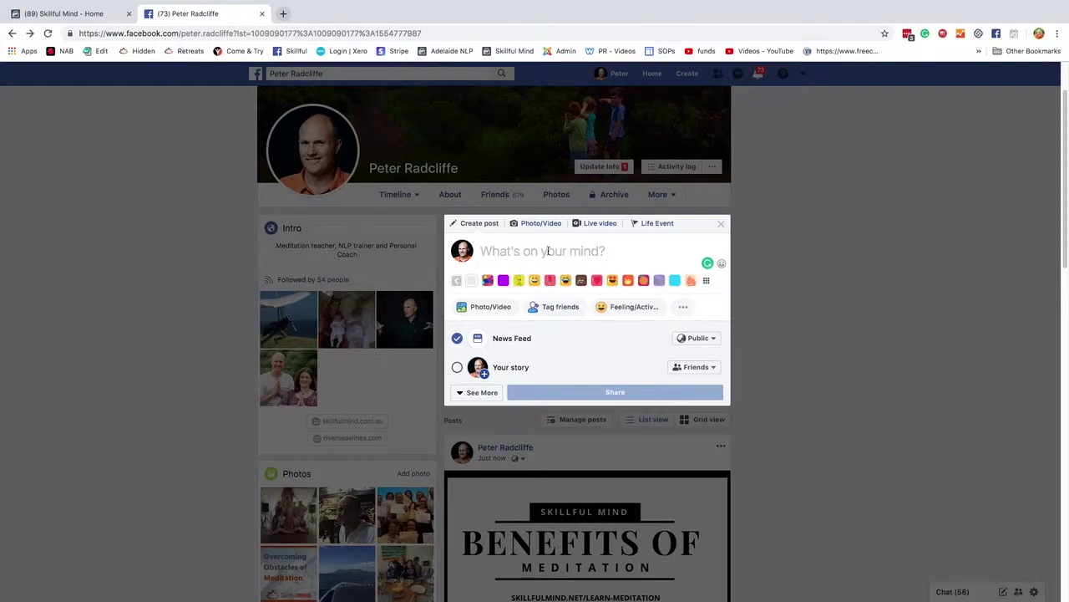
- Start a photo post on the new composer but cancel the file picker without a file
{"action": "left_click", "coordinate": [539, 231]}
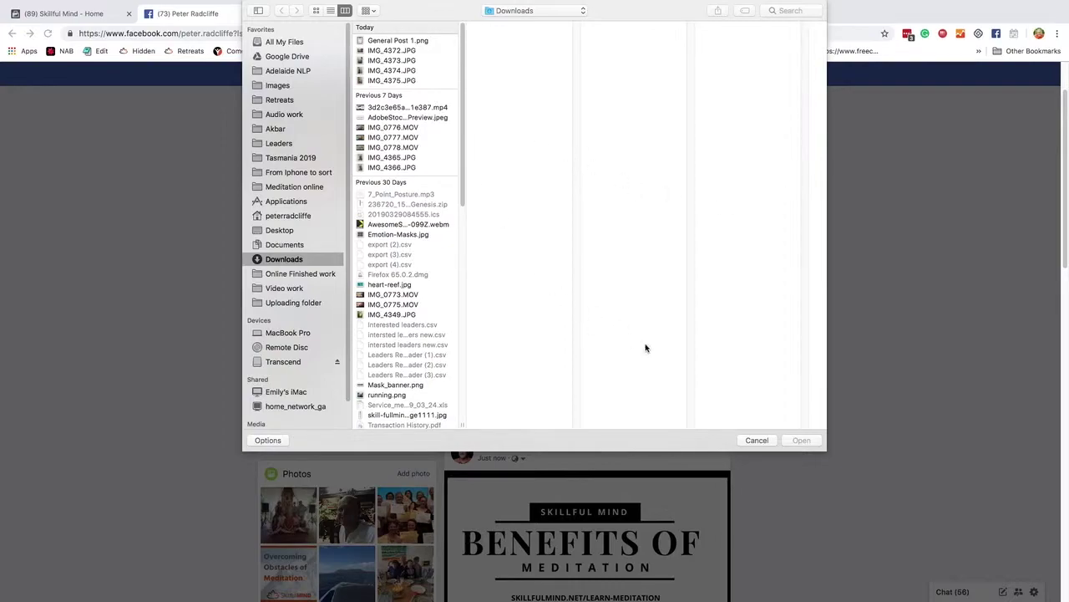
{"action": "left_click", "coordinate": [756, 439]}
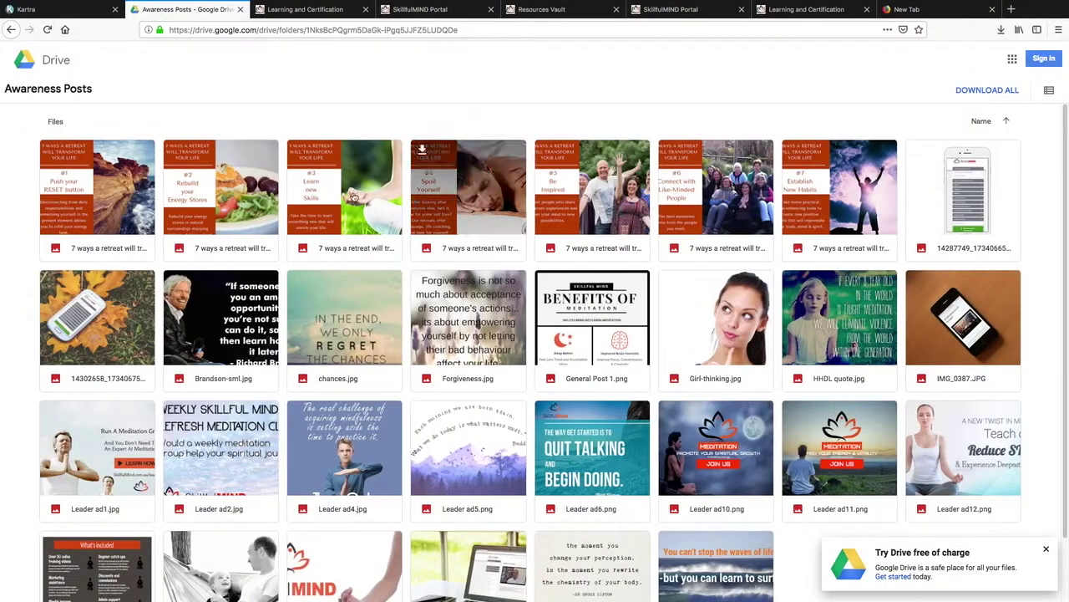
- Open the Marketing posts folder from the lesson and save 5.png to the computer
{"action": "left_click", "coordinate": [12, 30]}
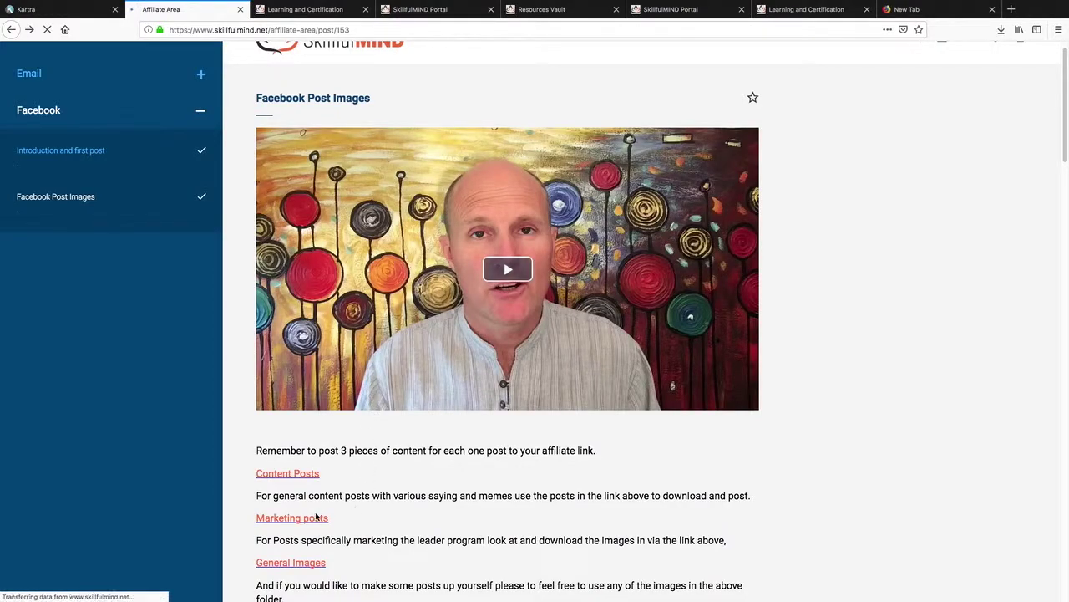
{"action": "left_click", "coordinate": [309, 520]}
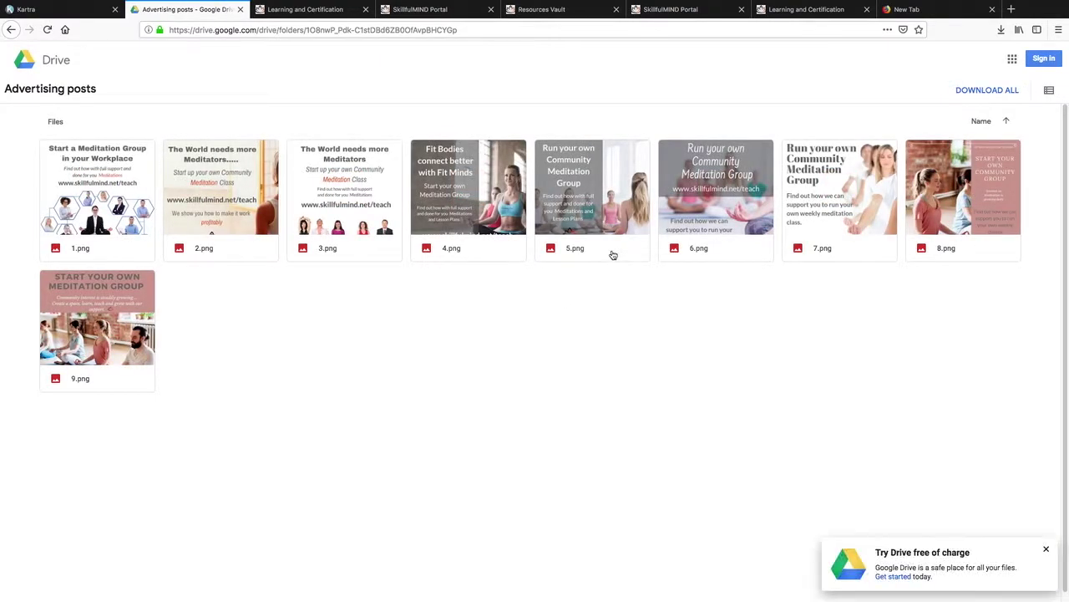
{"action": "mouse_move", "coordinate": [602, 188]}
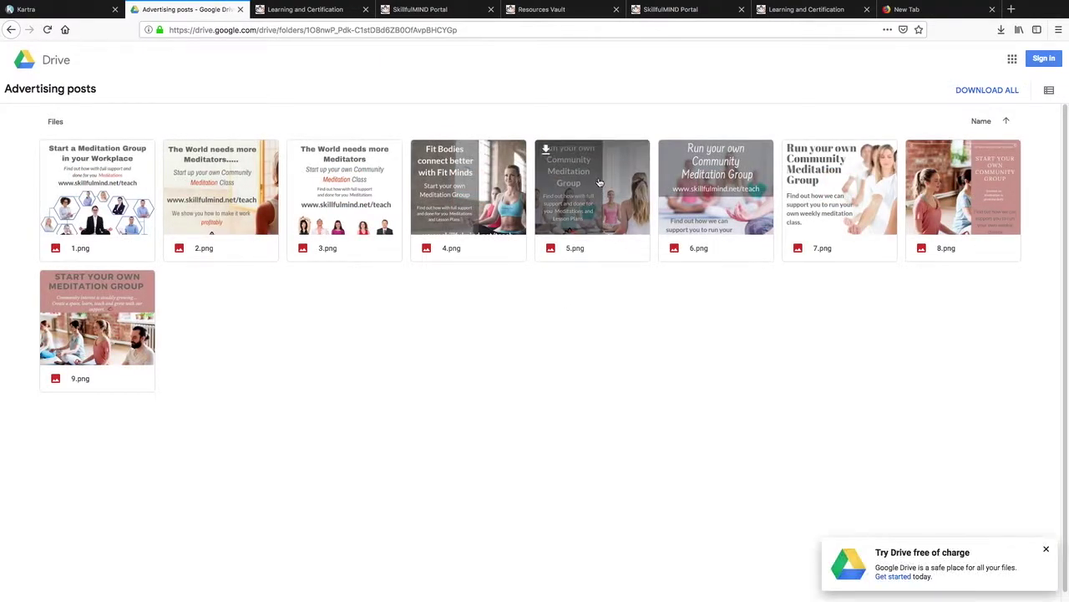
{"action": "left_click", "coordinate": [546, 150]}
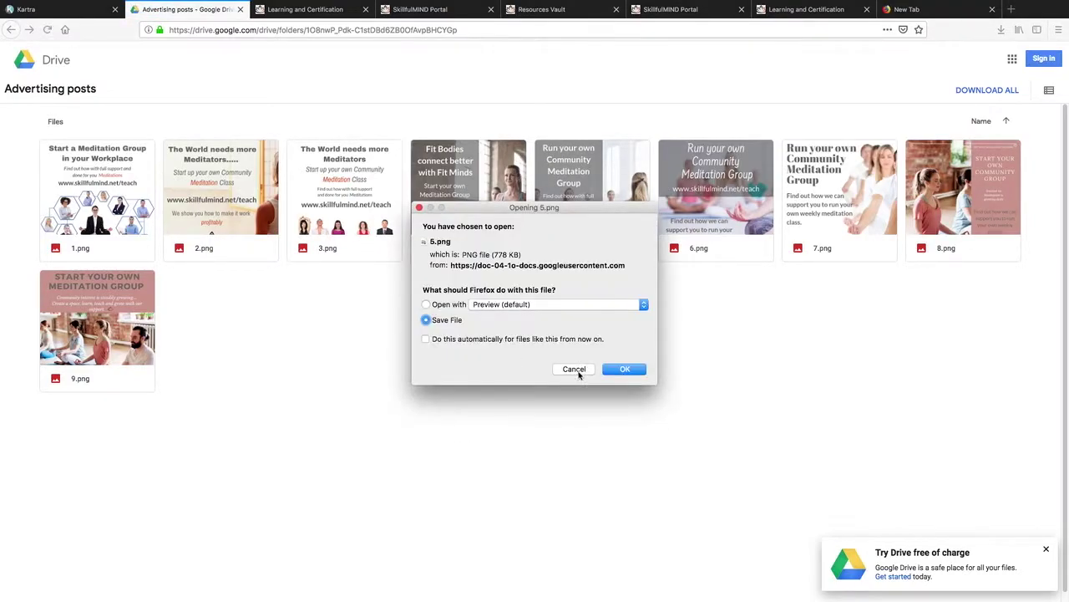
{"action": "left_click", "coordinate": [626, 369]}
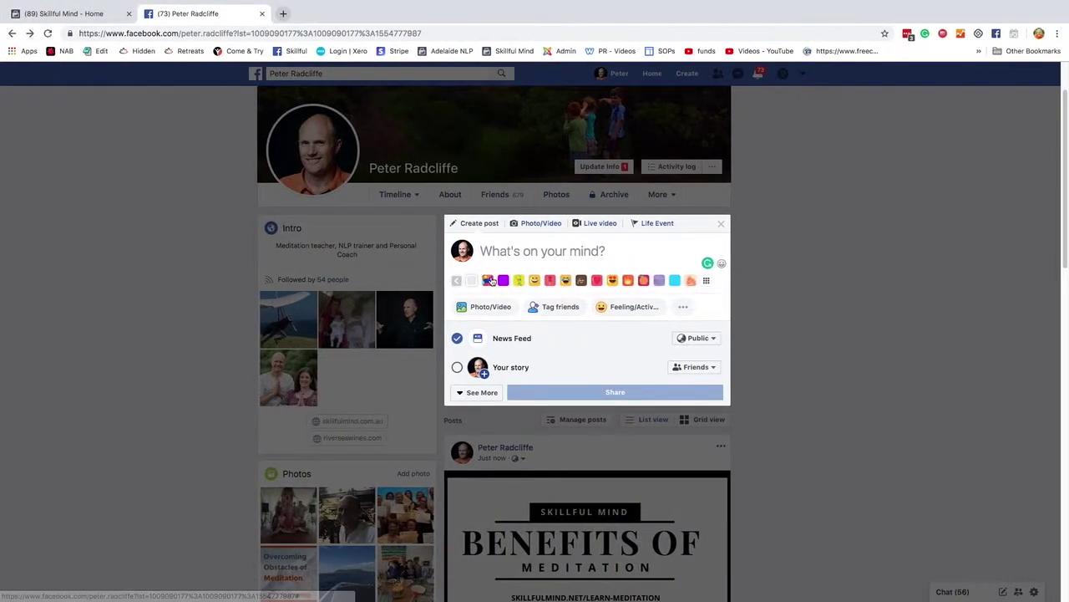
- Attach the 5.png meditation group image to the new post
{"action": "left_click", "coordinate": [538, 229]}
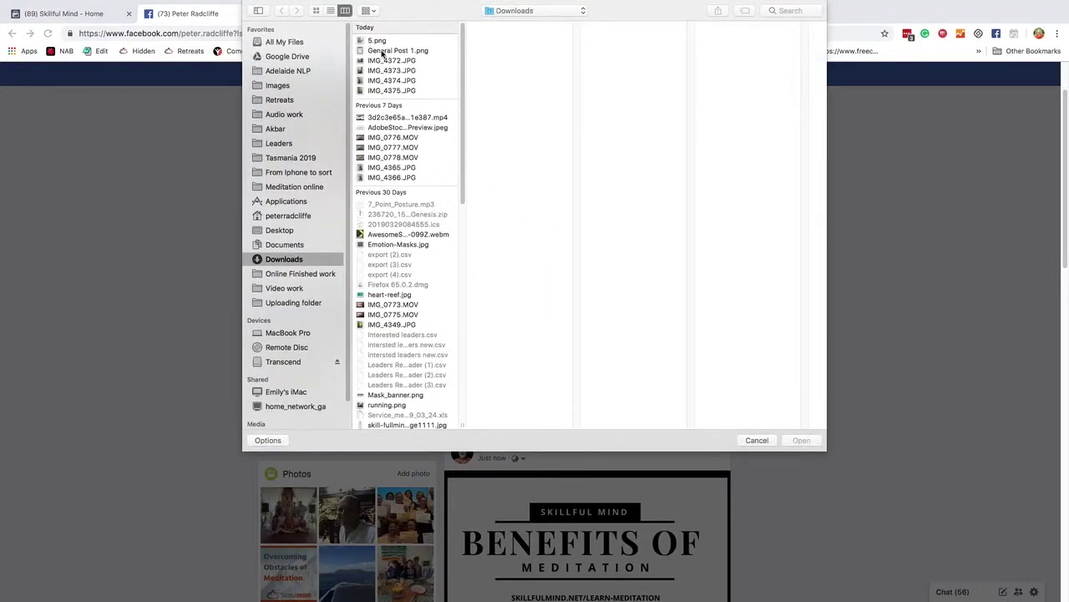
{"action": "left_click", "coordinate": [380, 42]}
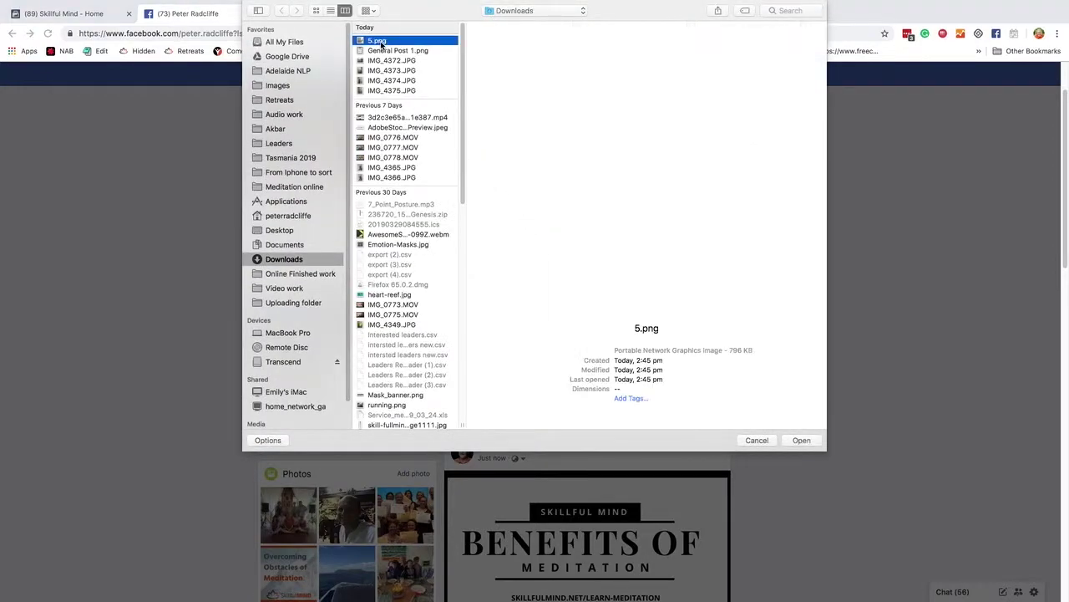
{"action": "left_click", "coordinate": [803, 440]}
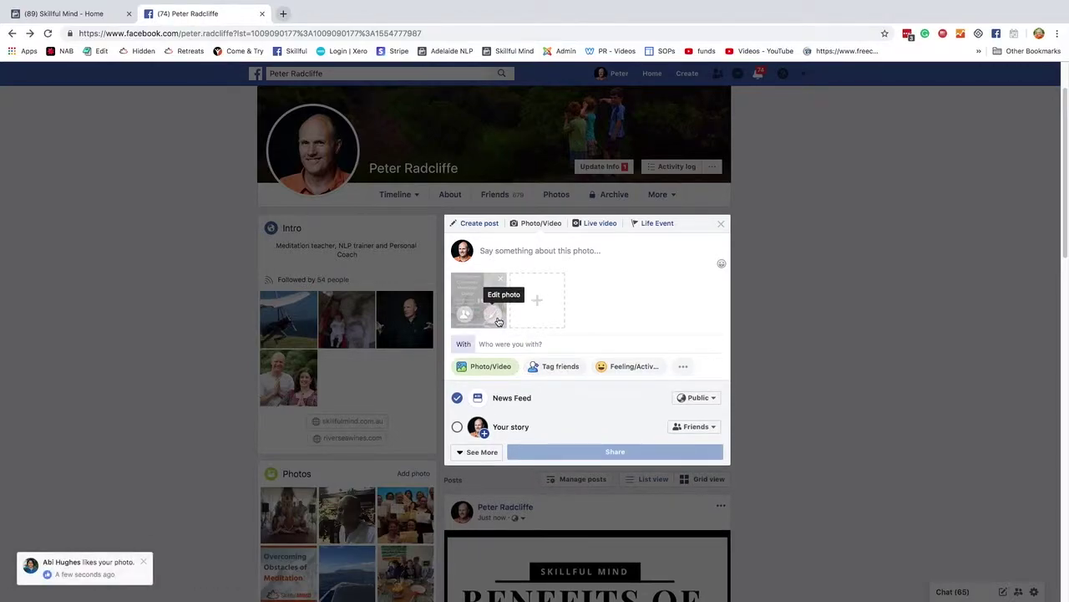
- Caption the photo 'Who wants to start a meditation group? Click here'
{"action": "left_click", "coordinate": [515, 251]}
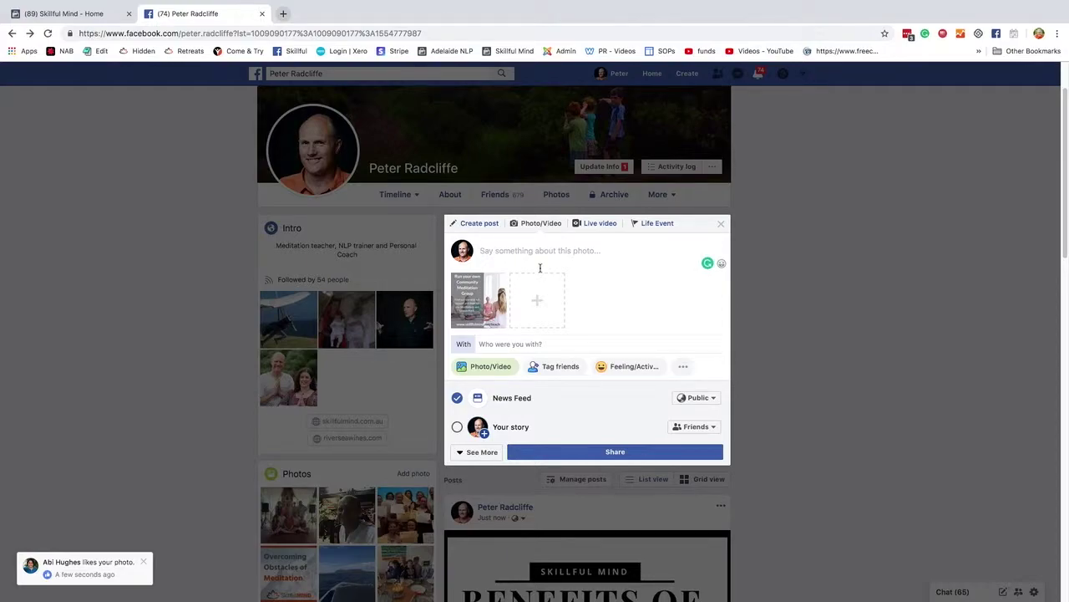
{"action": "mouse_move", "coordinate": [473, 305]}
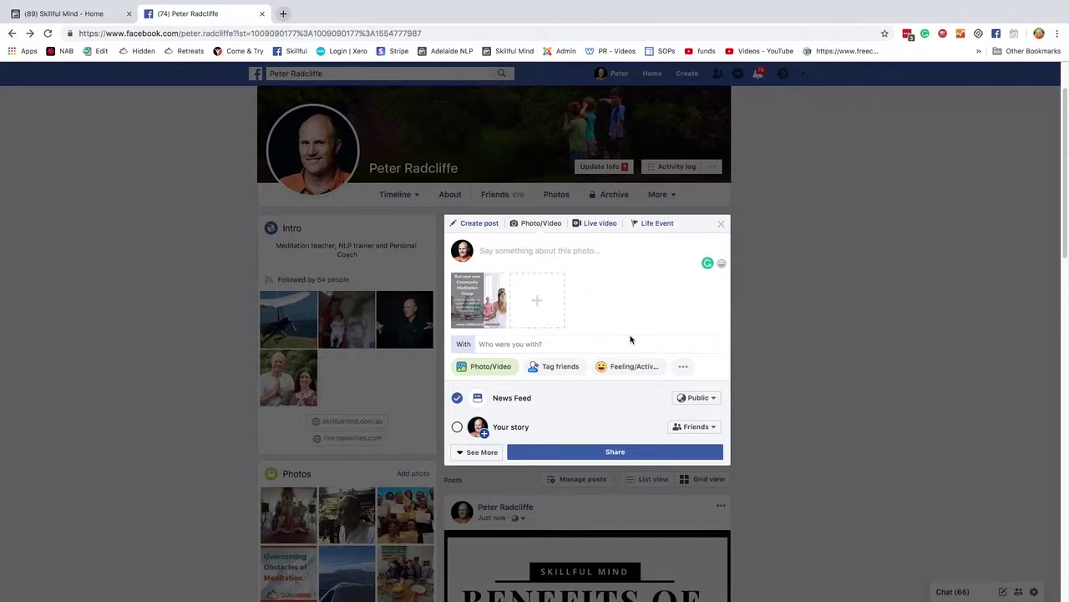
{"action": "type", "text": "Who wants to start a meditation group?"}
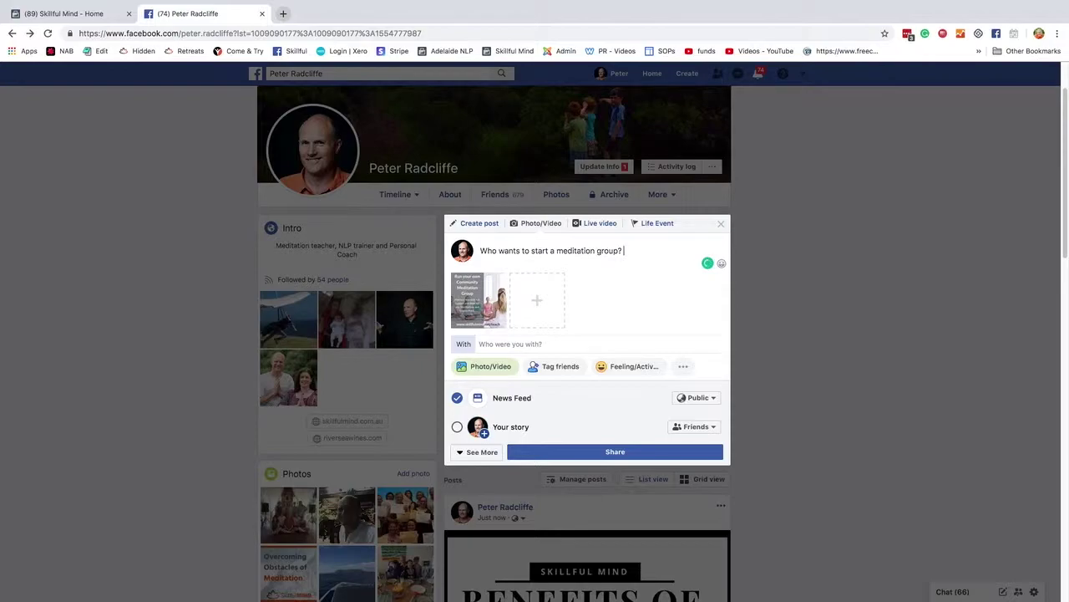
{"action": "type", "text": "here"}
{"action": "left_click", "coordinate": [47, 13]}
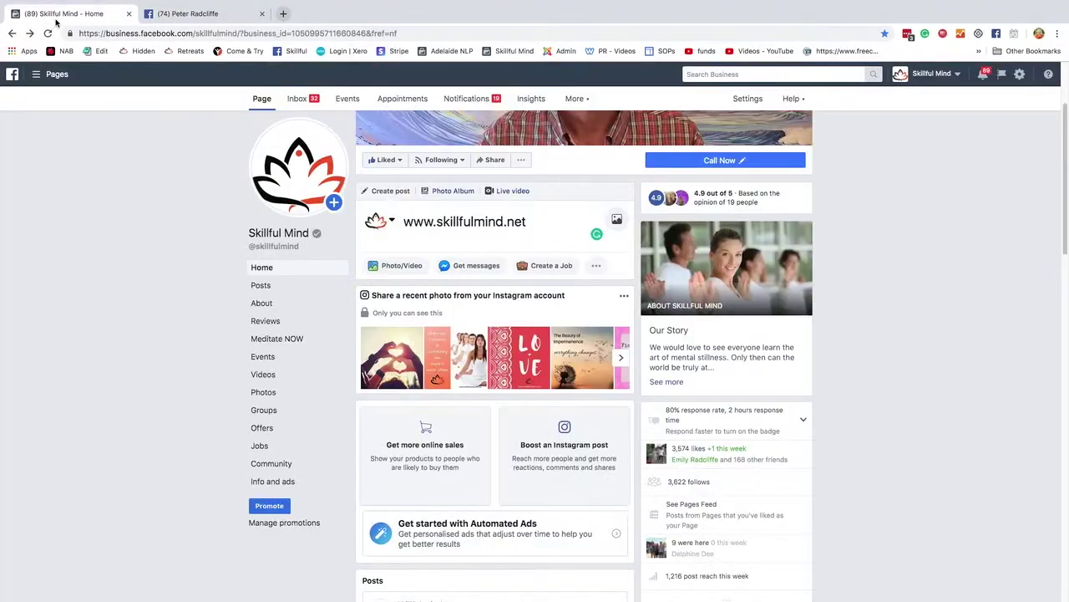
- Copy the Meditation Leader Full Package Information Page affiliate link from Kartra
{"action": "left_click", "coordinate": [177, 15]}
{"action": "key", "text": "super+Tab"}
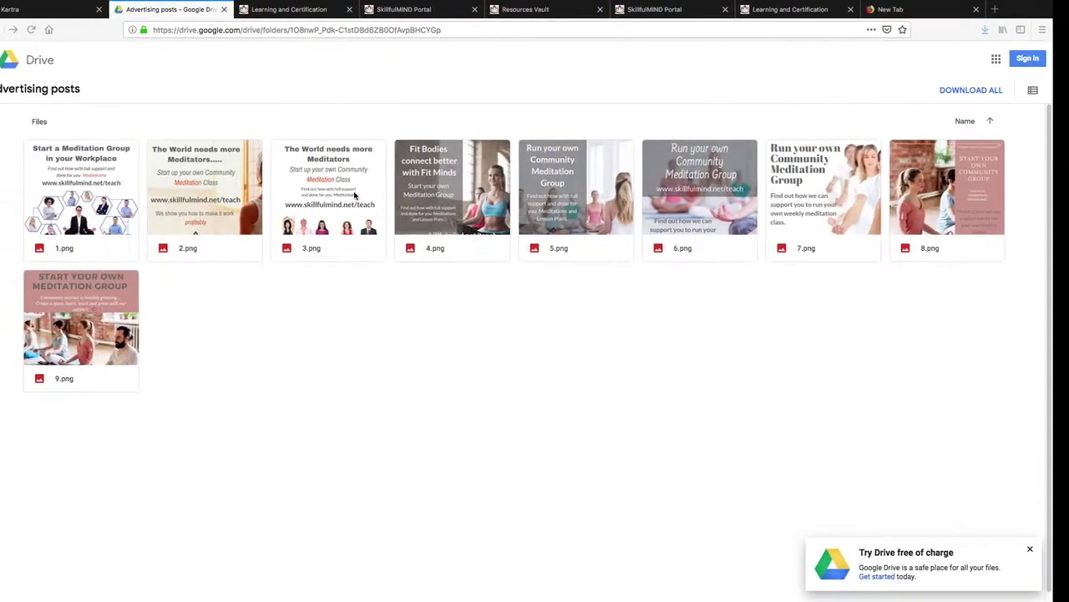
{"action": "left_click", "coordinate": [72, 13]}
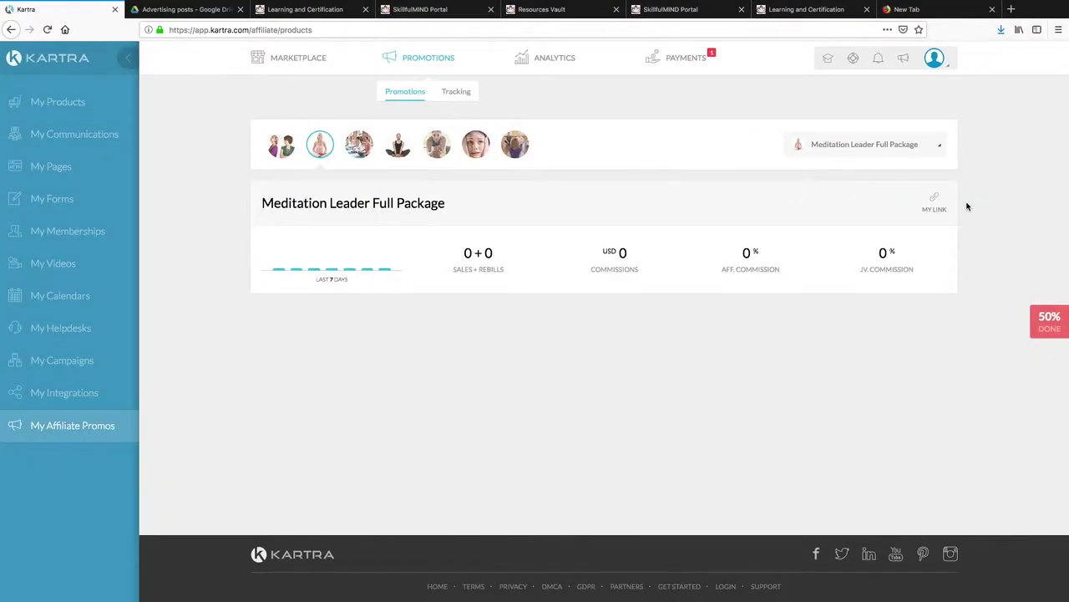
{"action": "left_click", "coordinate": [933, 206]}
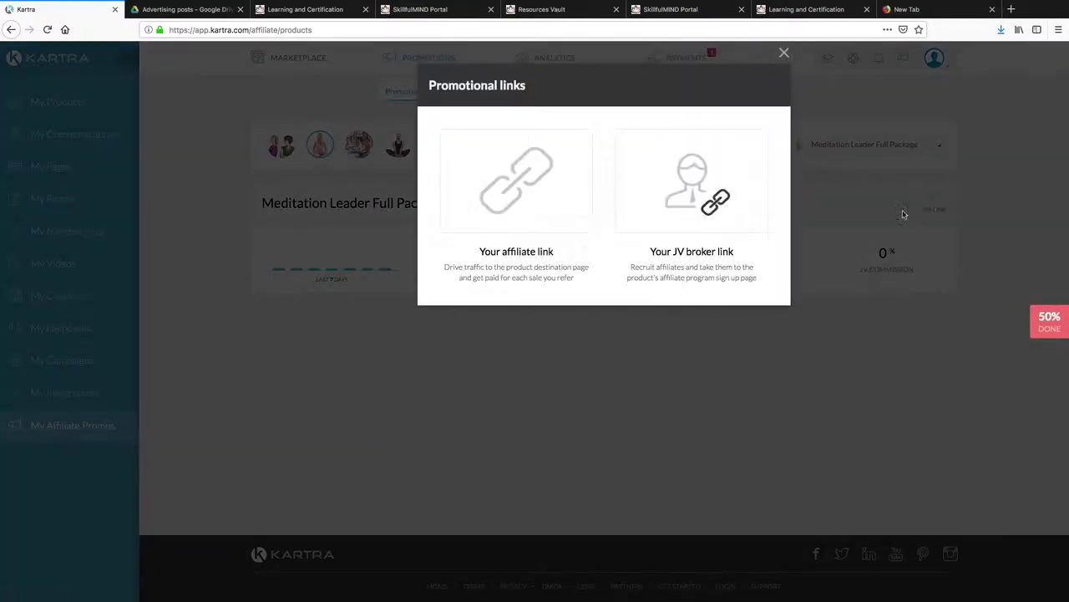
{"action": "left_click", "coordinate": [552, 212]}
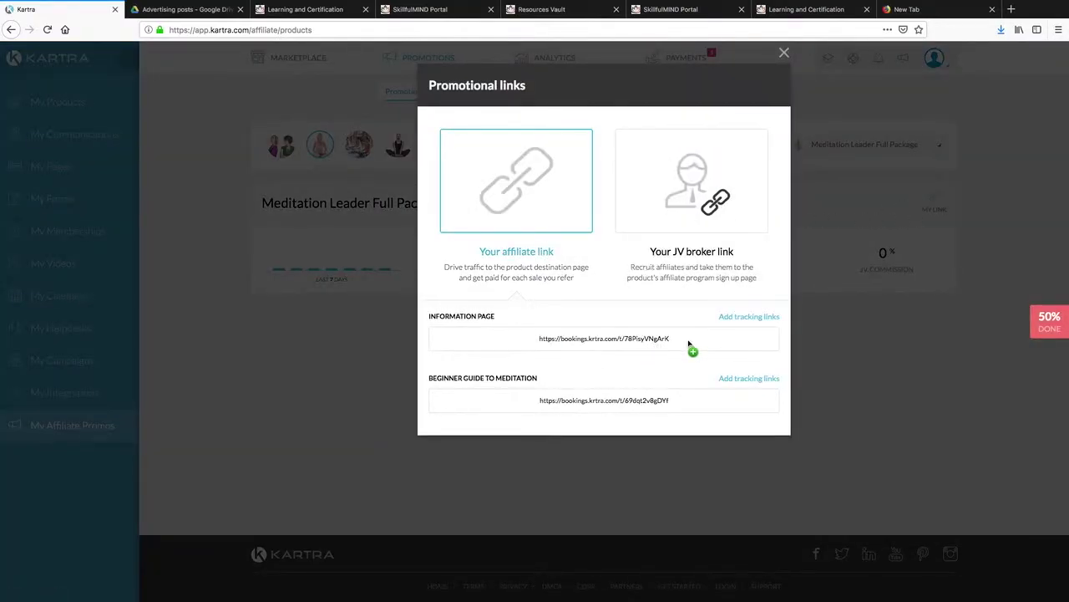
{"action": "left_click_drag", "start_coordinate": [689, 341], "coordinate": [534, 340]}
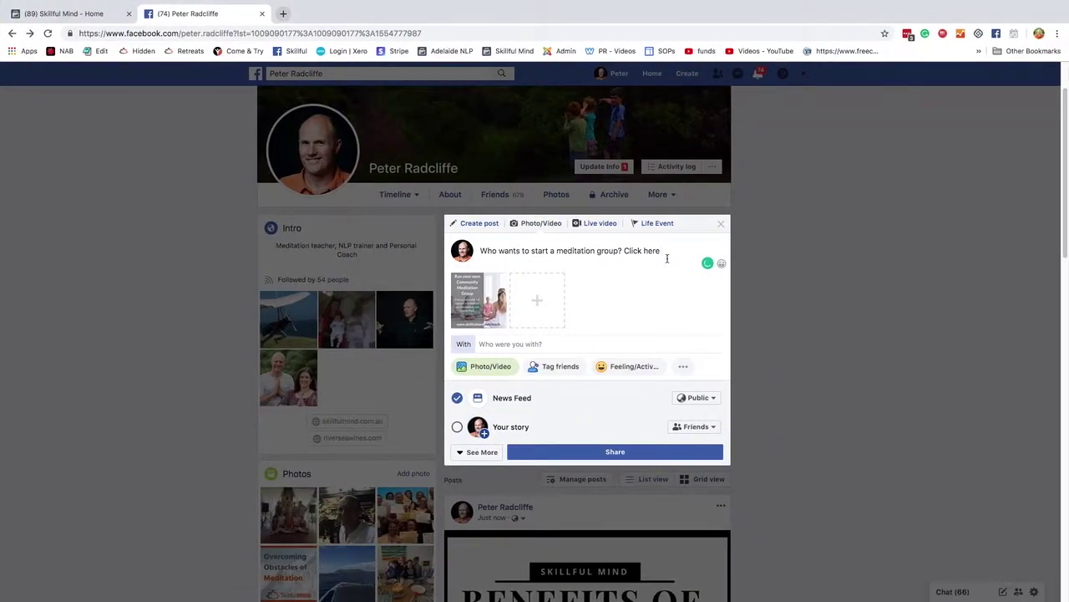
- Paste the Kartra affiliate link after 'Click here' and share the meditation group post
{"action": "type", "text": "https://bookings.krtra.com/t/78PisyVNgArK"}
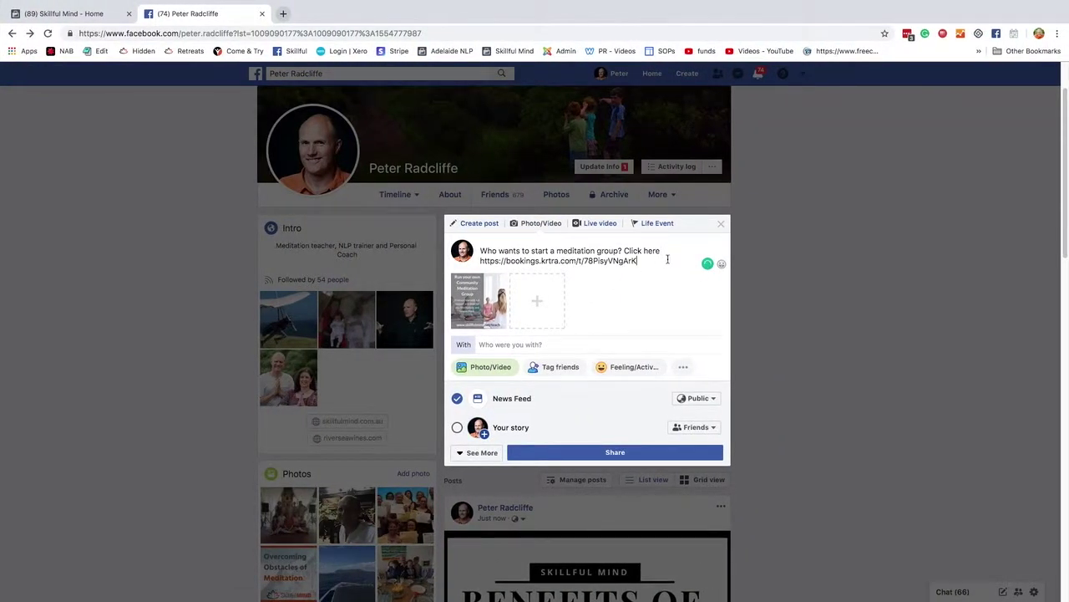
{"action": "left_click", "coordinate": [620, 454]}
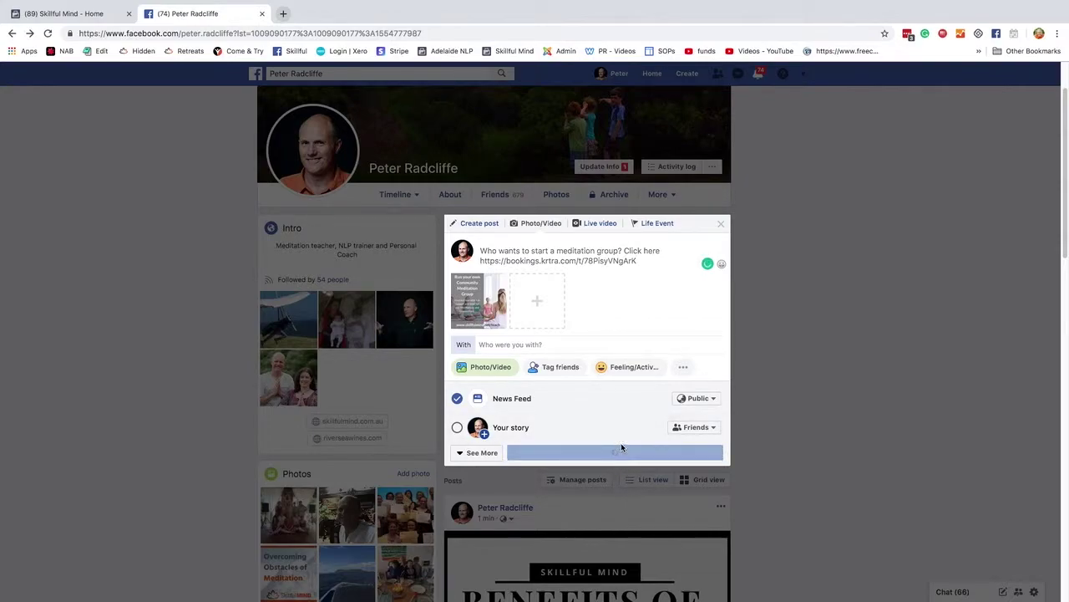
{"action": "scroll", "coordinate": [622, 434], "scroll_direction": "down", "scroll_amount": 1}
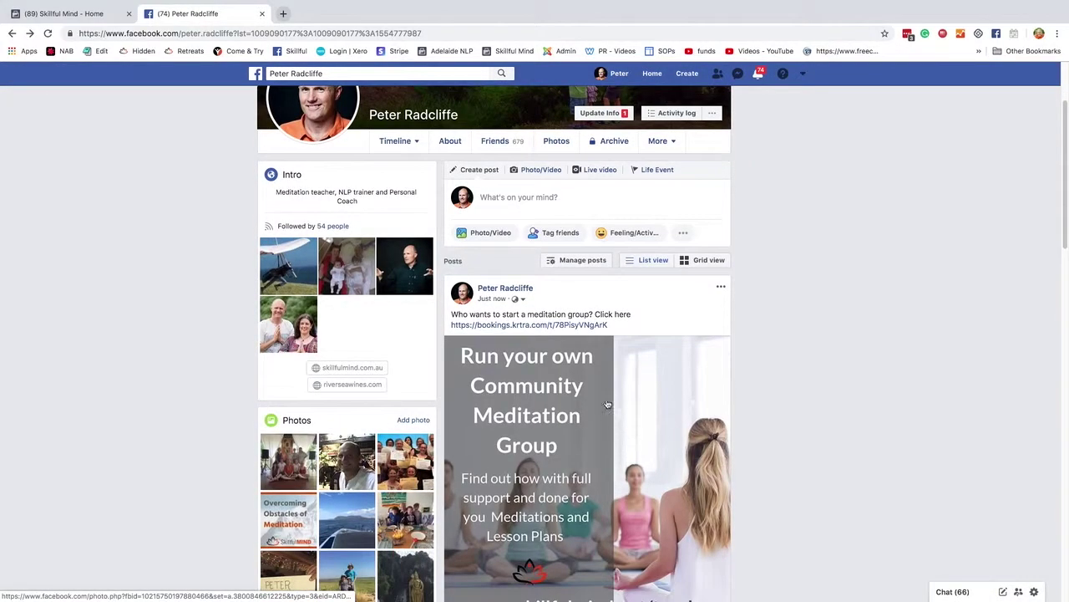
{"action": "scroll", "coordinate": [660, 438], "scroll_direction": "down", "scroll_amount": 2}
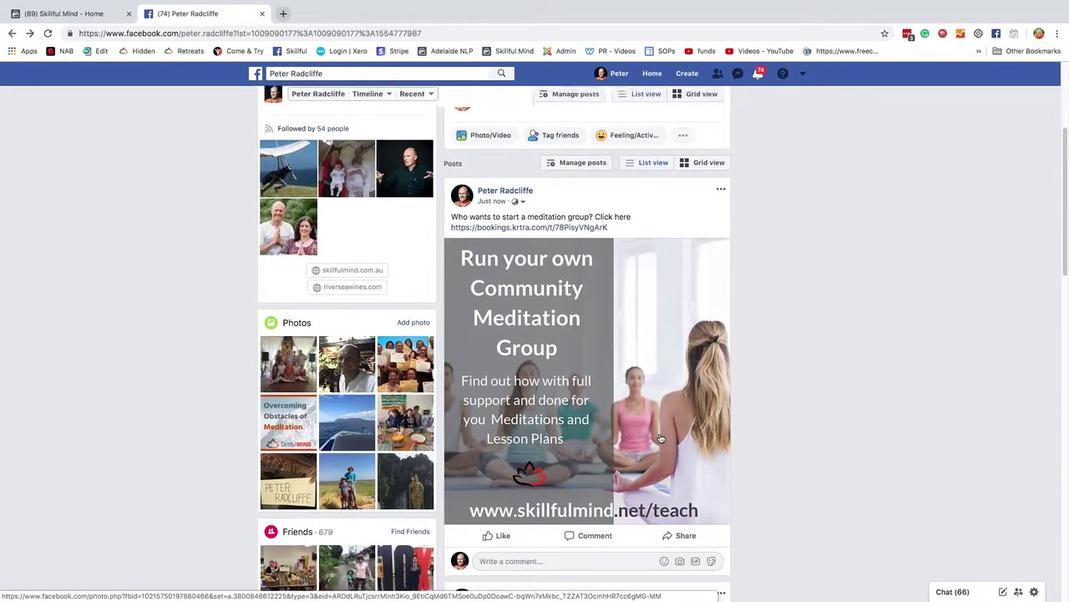
{"action": "scroll", "coordinate": [660, 438], "scroll_direction": "down", "scroll_amount": 4}
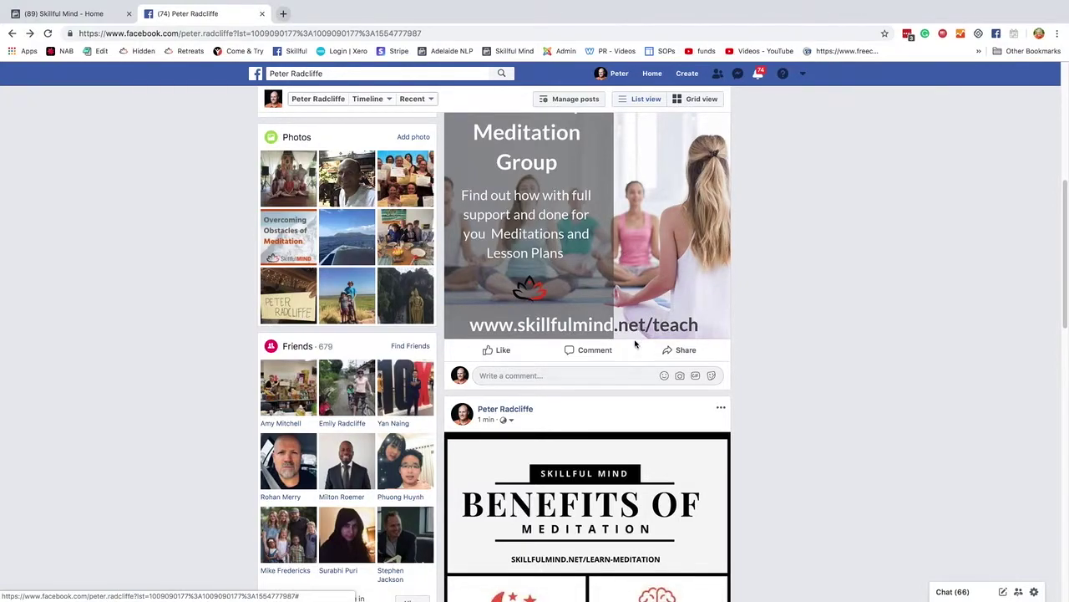
{"action": "scroll", "coordinate": [633, 357], "scroll_direction": "up", "scroll_amount": 1}
{"action": "scroll", "coordinate": [632, 357], "scroll_direction": "up", "scroll_amount": 1}
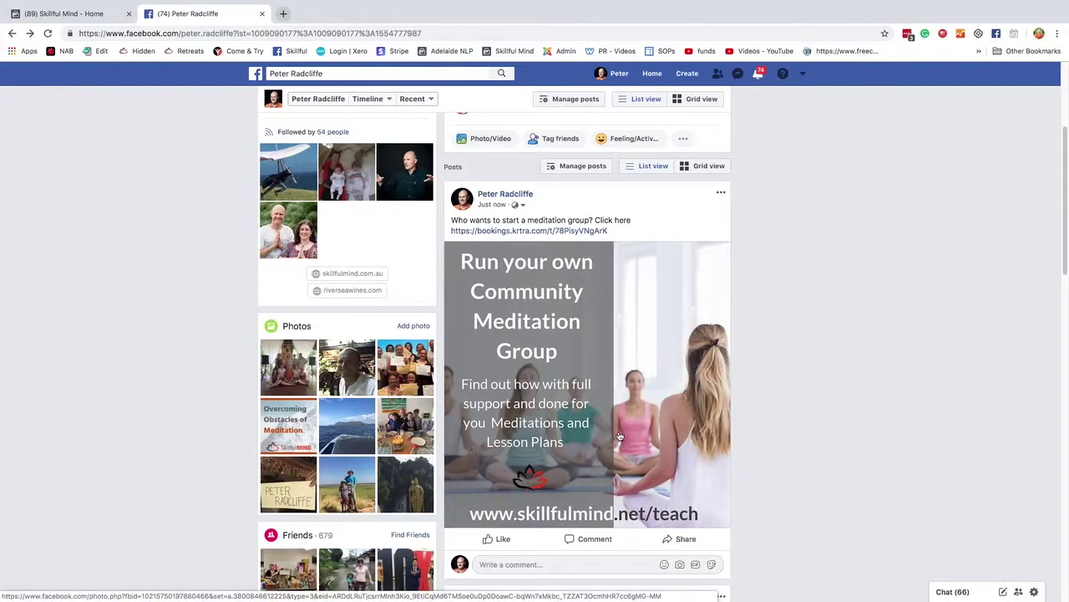
{"action": "scroll", "coordinate": [635, 426], "scroll_direction": "up", "scroll_amount": 2}
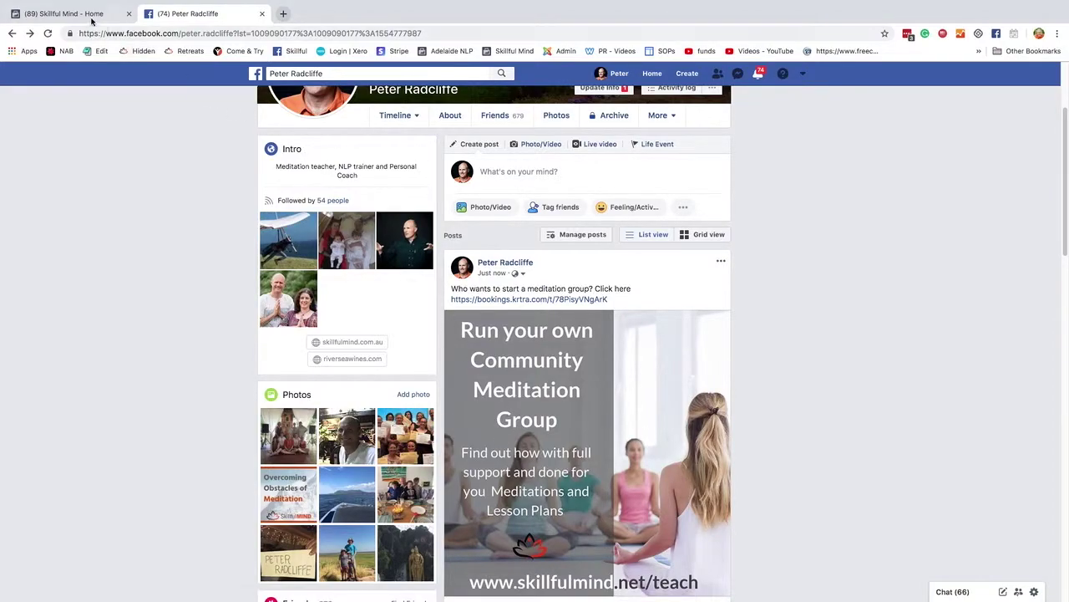
{"action": "left_click", "coordinate": [83, 14]}
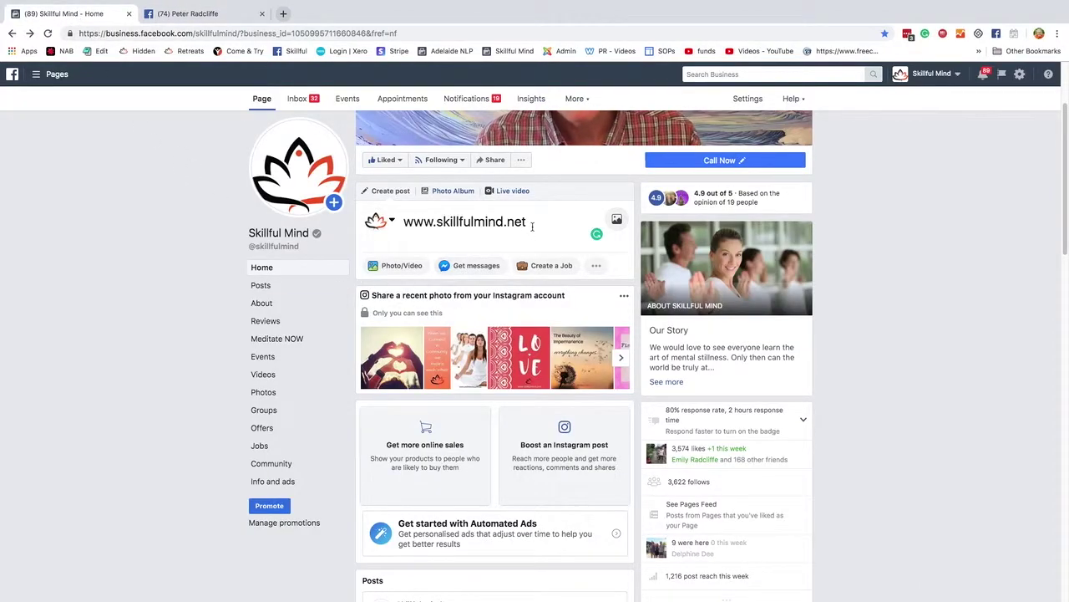
{"action": "left_click", "coordinate": [533, 224]}
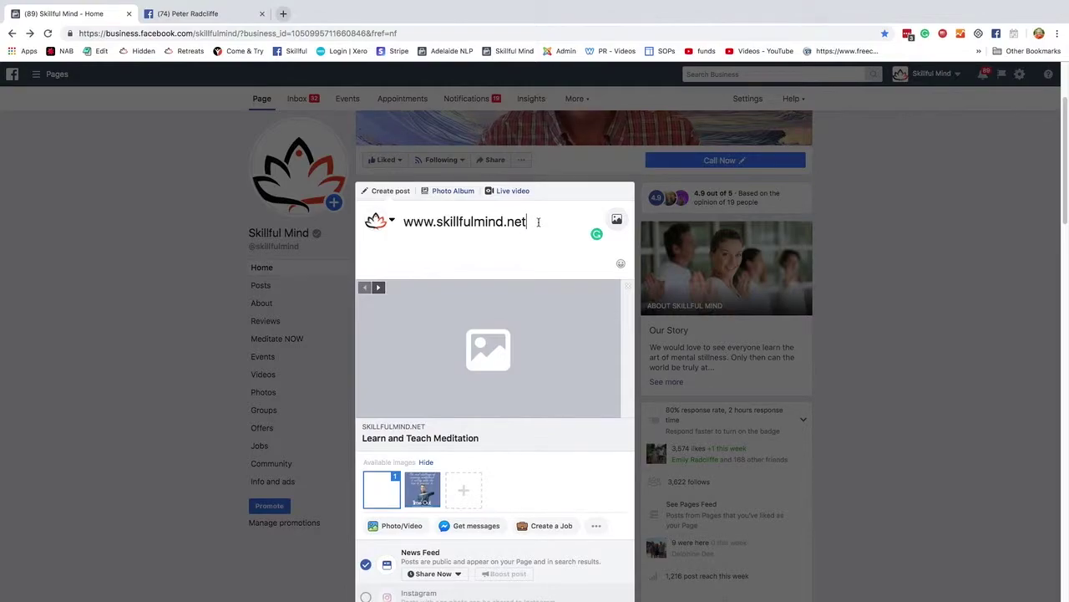
{"action": "left_click", "coordinate": [48, 33]}
{"action": "left_click", "coordinate": [630, 192]}
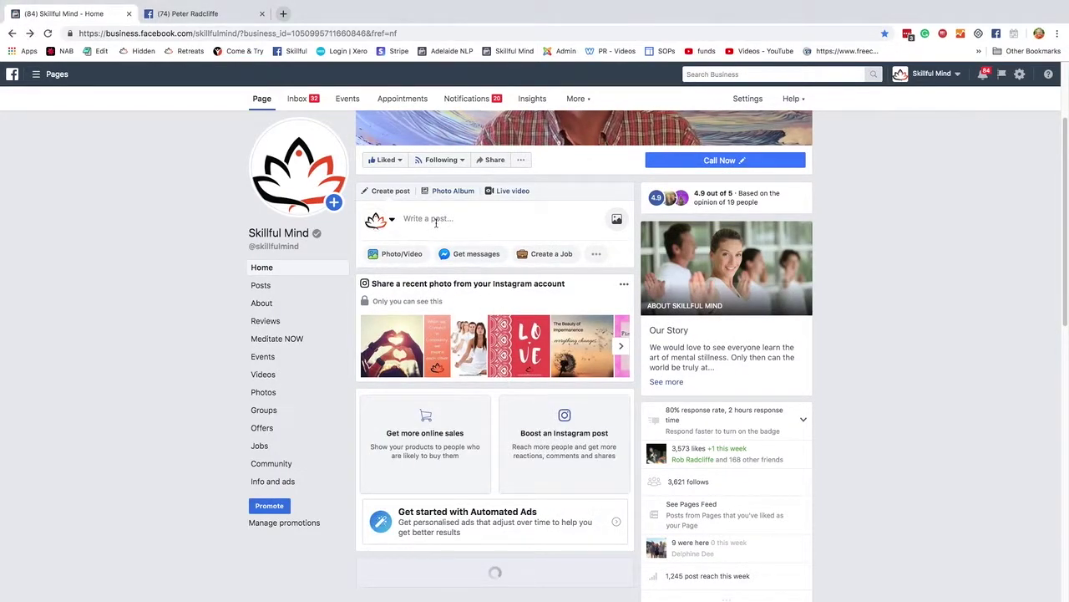
{"action": "left_click", "coordinate": [438, 223]}
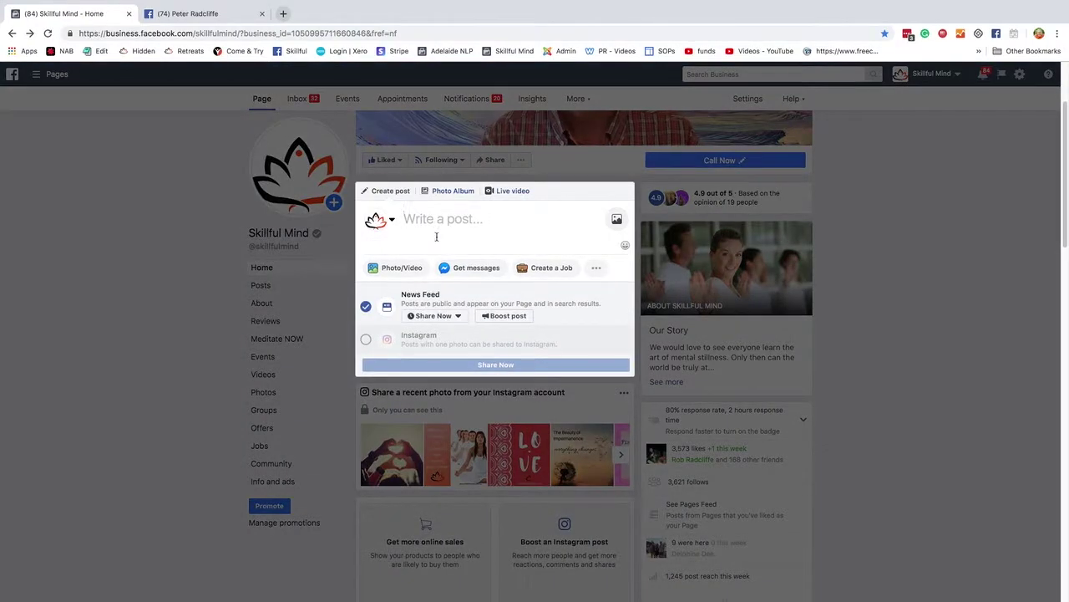
- Paste the Kartra affiliate link into the post and upload 5.png as a second image
{"action": "type", "text": "https://bookings.krtra.com/t/78PisyVNgArK"}
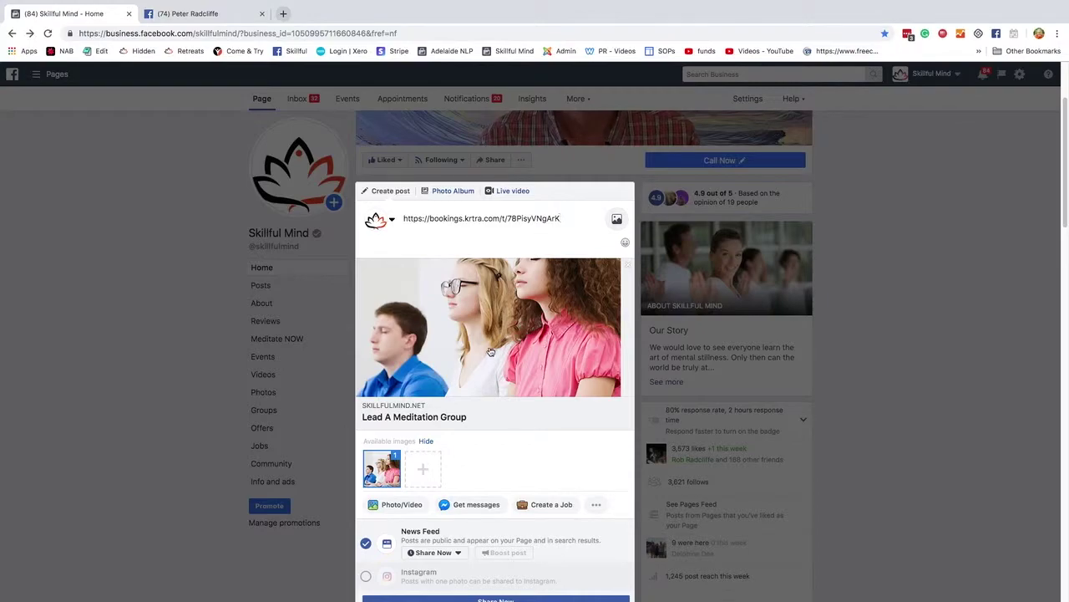
{"action": "left_click", "coordinate": [426, 473]}
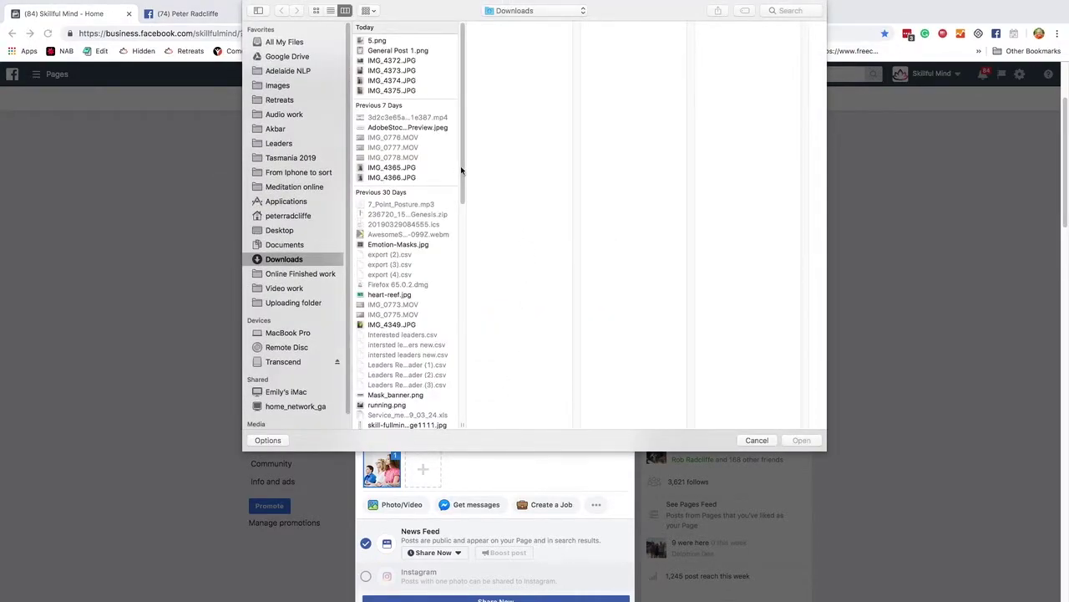
{"action": "left_click", "coordinate": [399, 41]}
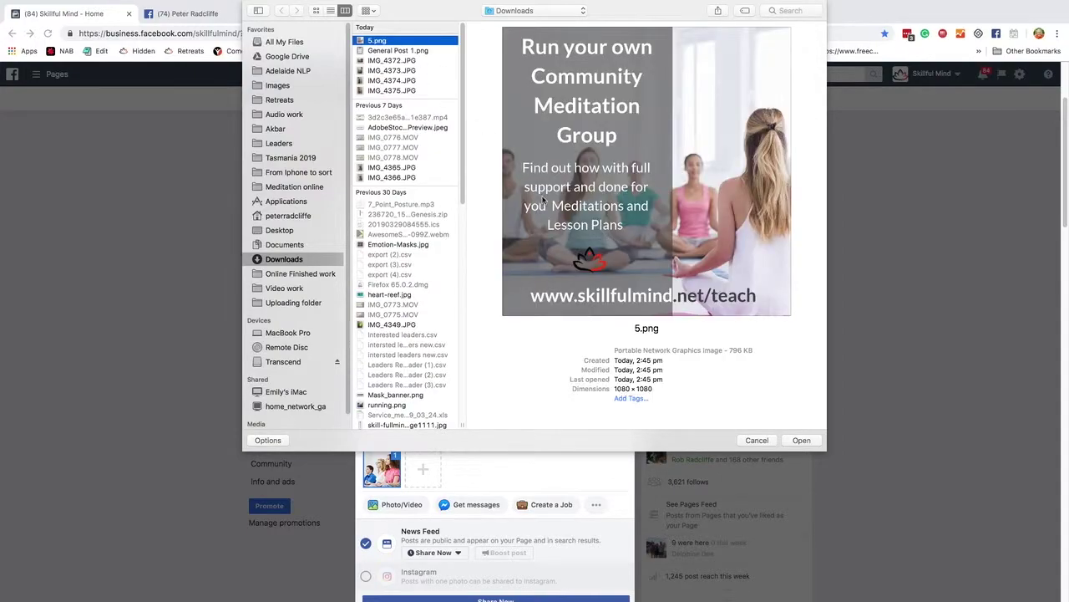
{"action": "left_click", "coordinate": [809, 445]}
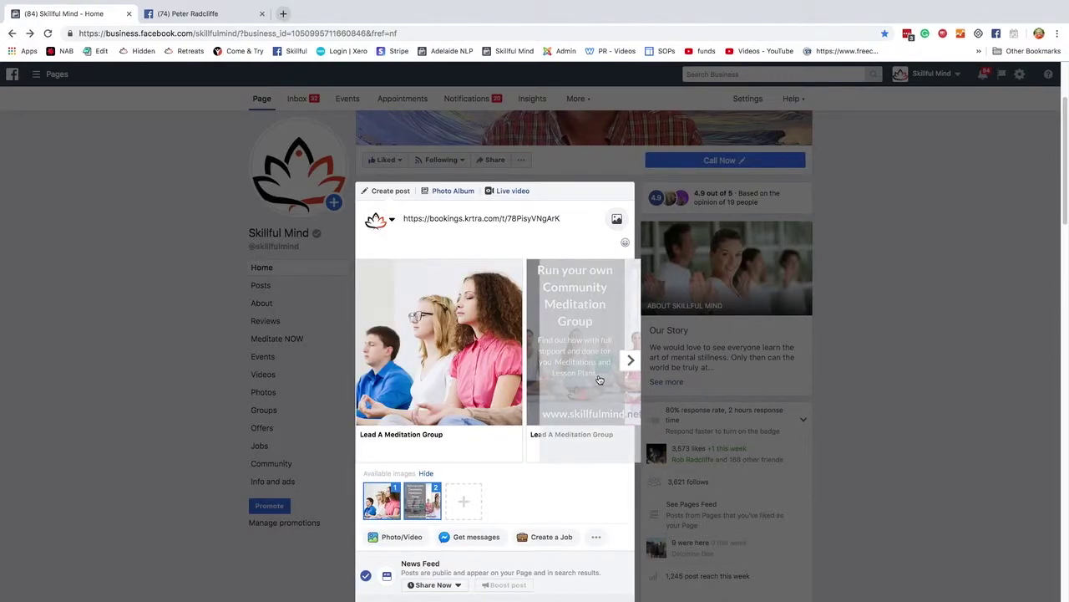
- Toggle the second image off and on so the preview is a two-card carousel
{"action": "left_click", "coordinate": [630, 360]}
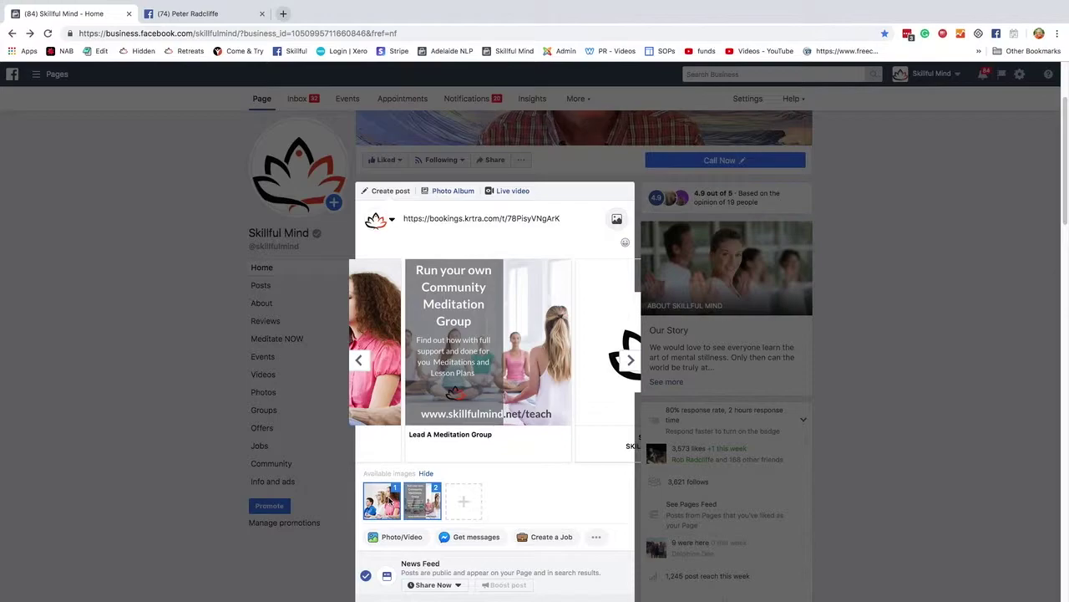
{"action": "left_click", "coordinate": [391, 501]}
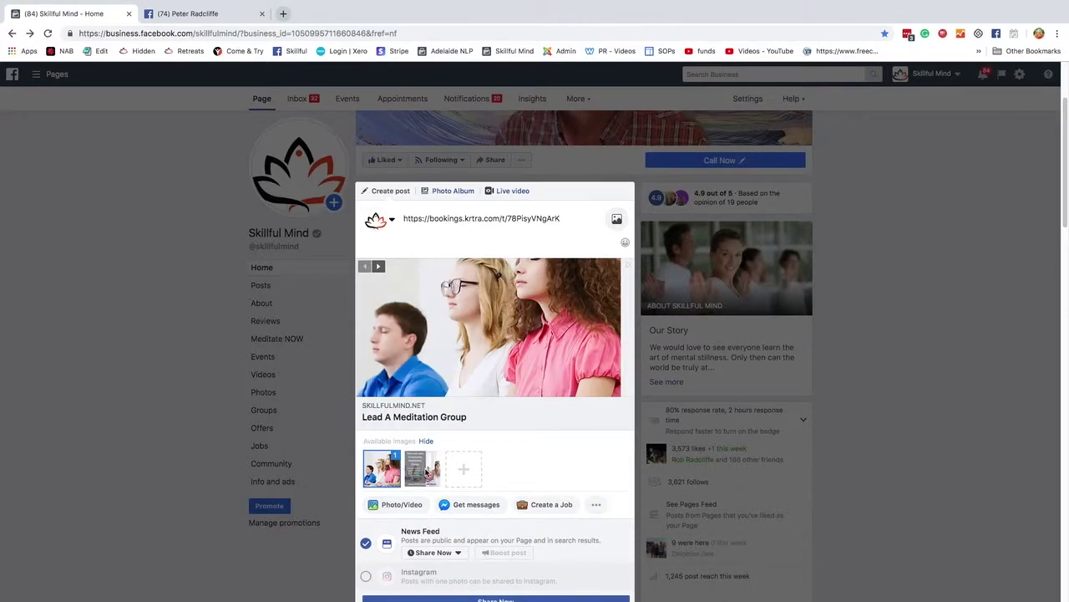
{"action": "left_click", "coordinate": [426, 472]}
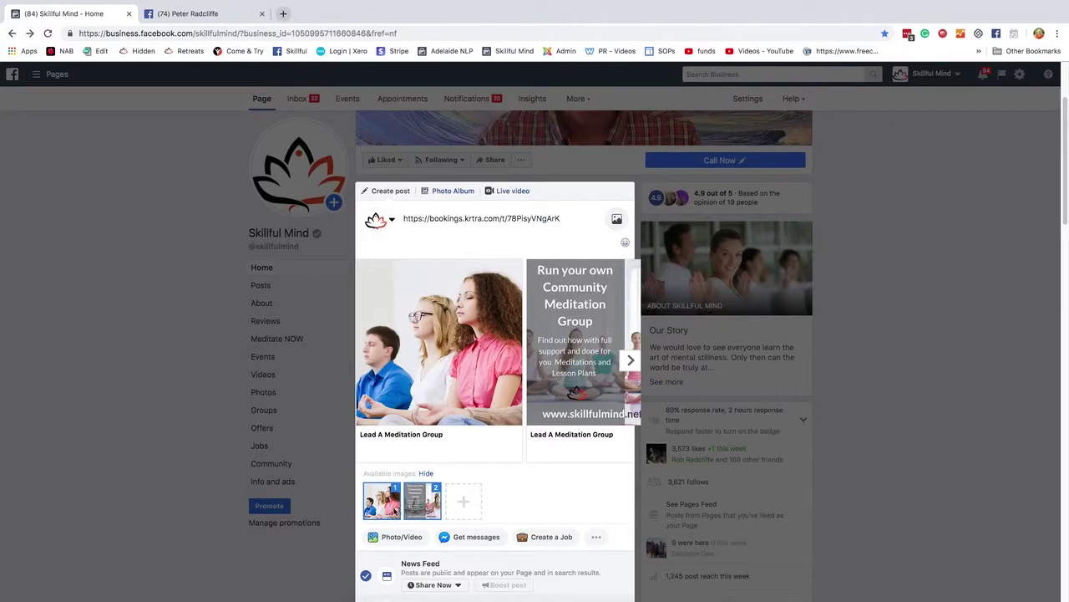
{"action": "left_click", "coordinate": [426, 510]}
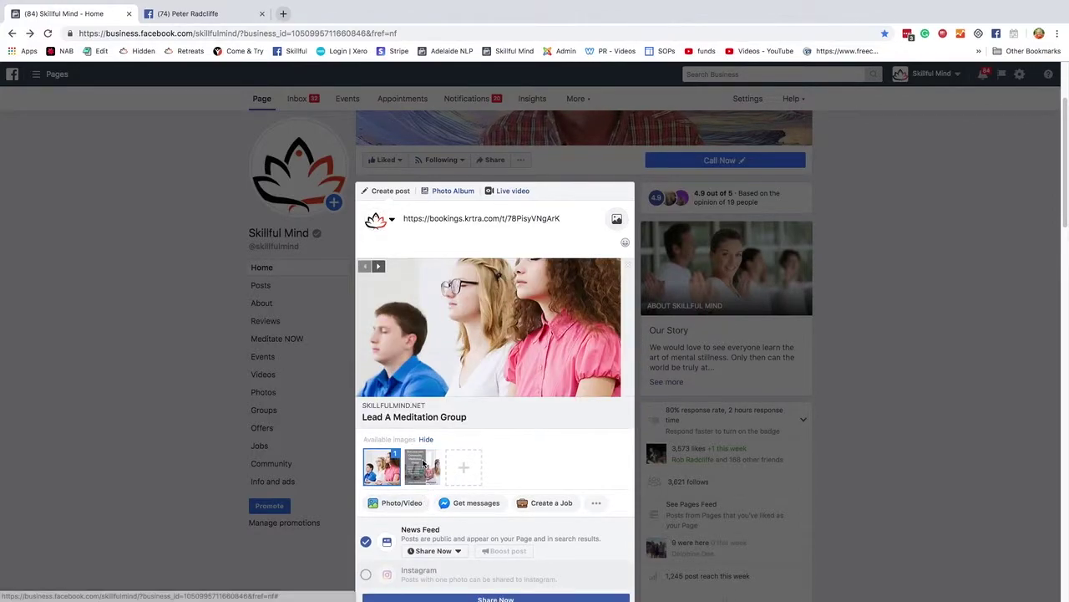
{"action": "left_click", "coordinate": [424, 469]}
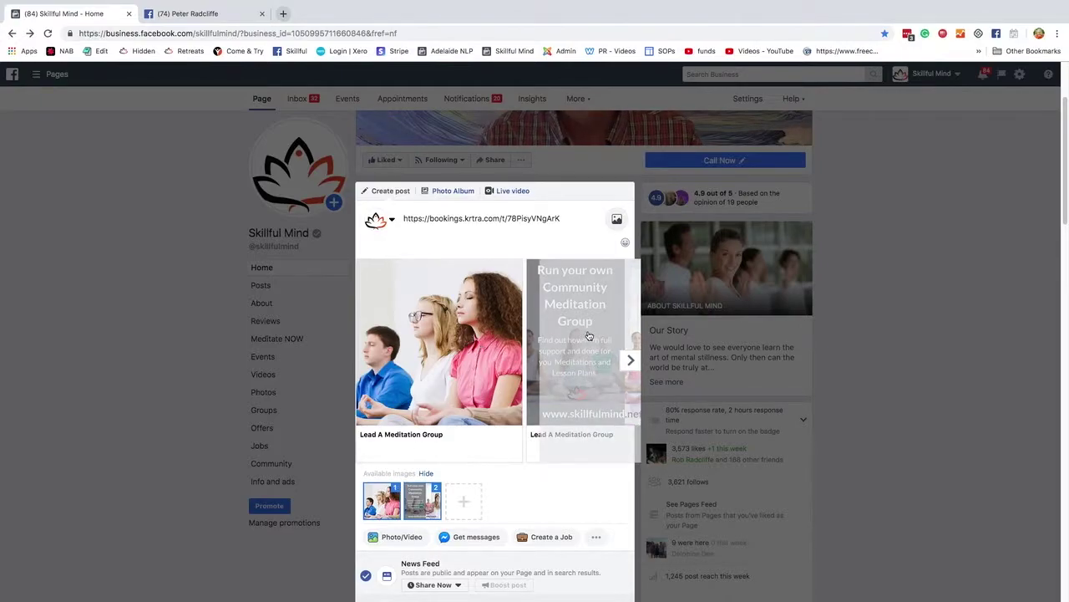
{"action": "left_click", "coordinate": [464, 503]}
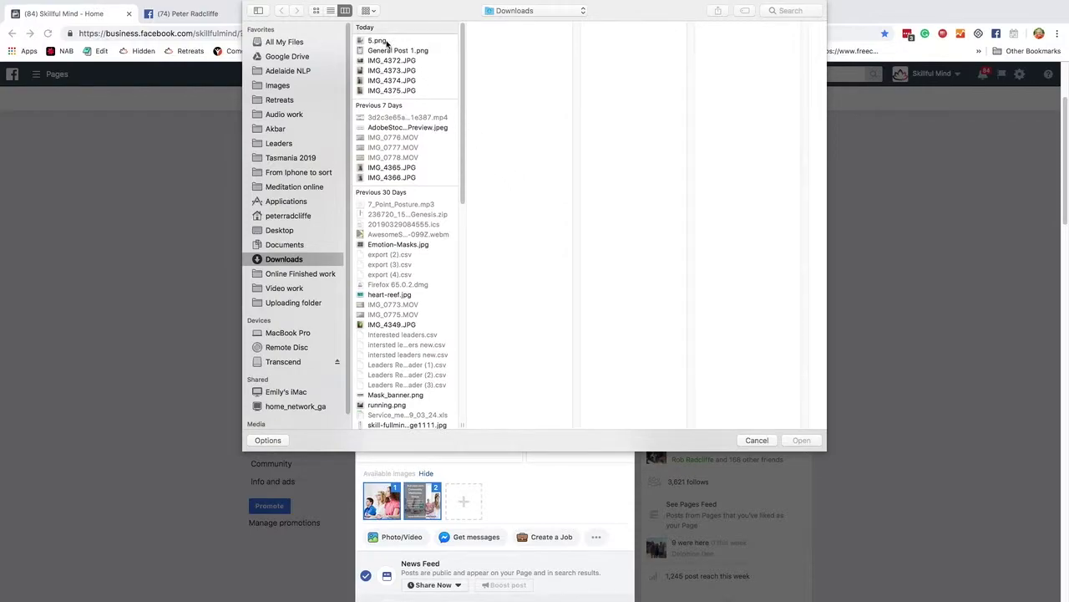
- Upload General Post 1.png, the Benefits of Meditation graphic, as a third image
{"action": "left_click", "coordinate": [378, 41]}
{"action": "left_click", "coordinate": [389, 51]}
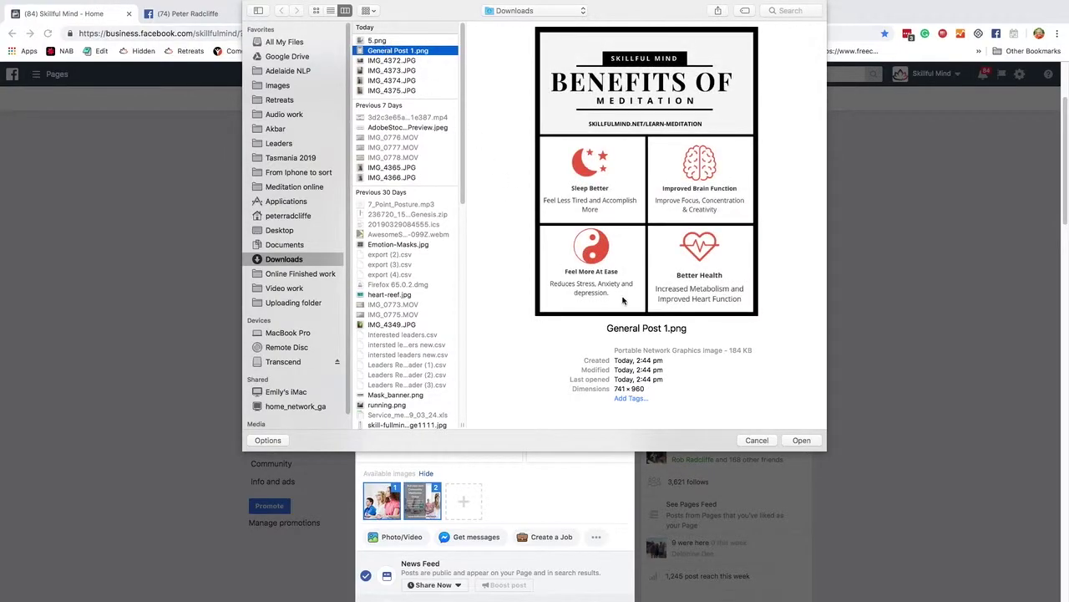
{"action": "left_click", "coordinate": [801, 439]}
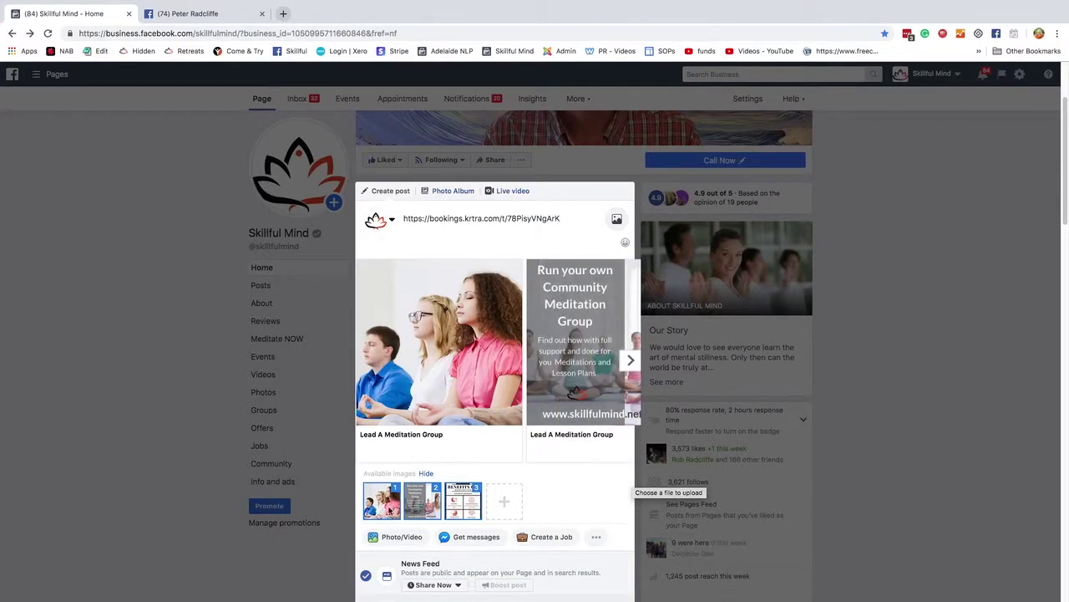
- Browse the carousel cards, then reset the preview to the single people photo
{"action": "left_click", "coordinate": [385, 504]}
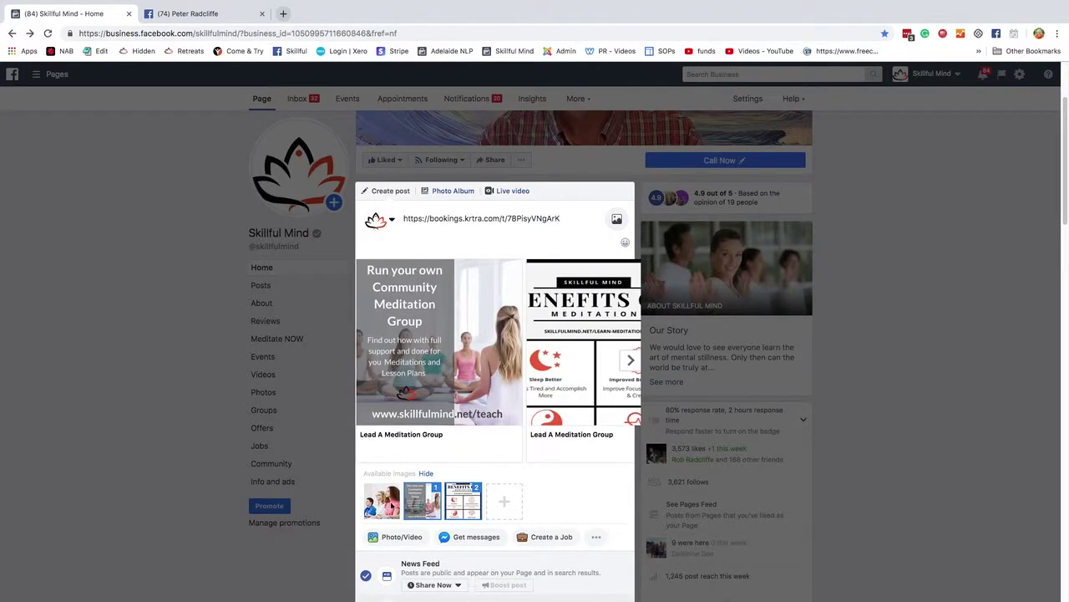
{"action": "left_click", "coordinate": [631, 360]}
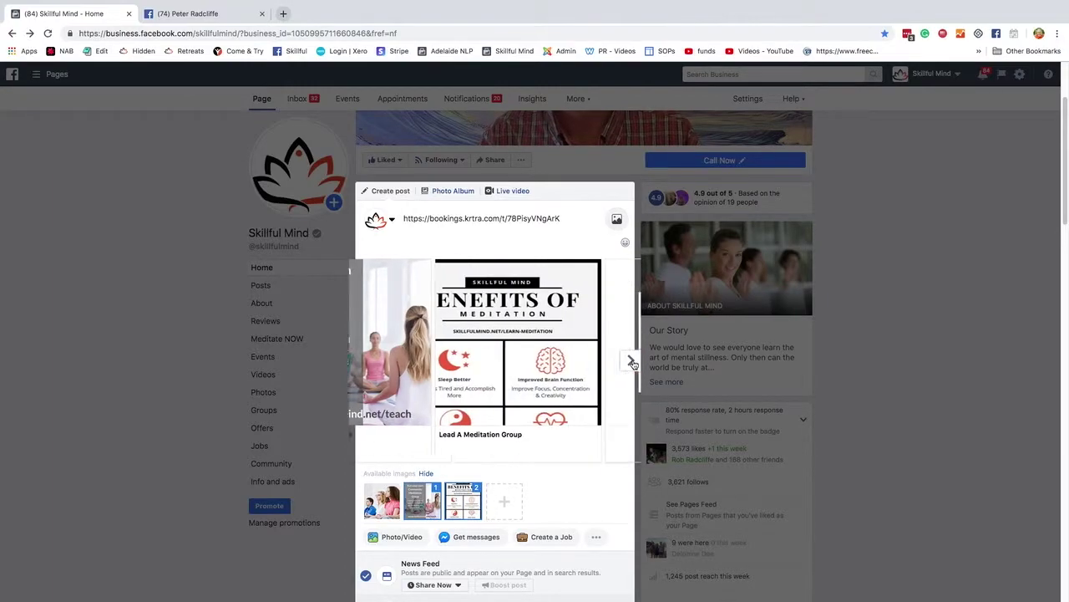
{"action": "left_click", "coordinate": [631, 362]}
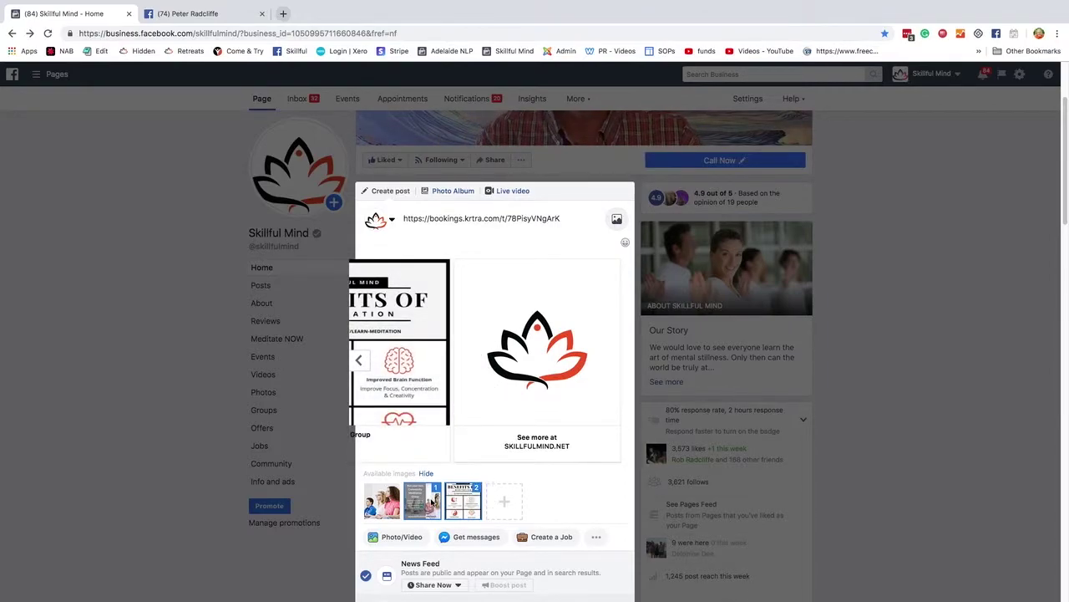
{"action": "left_click", "coordinate": [465, 503]}
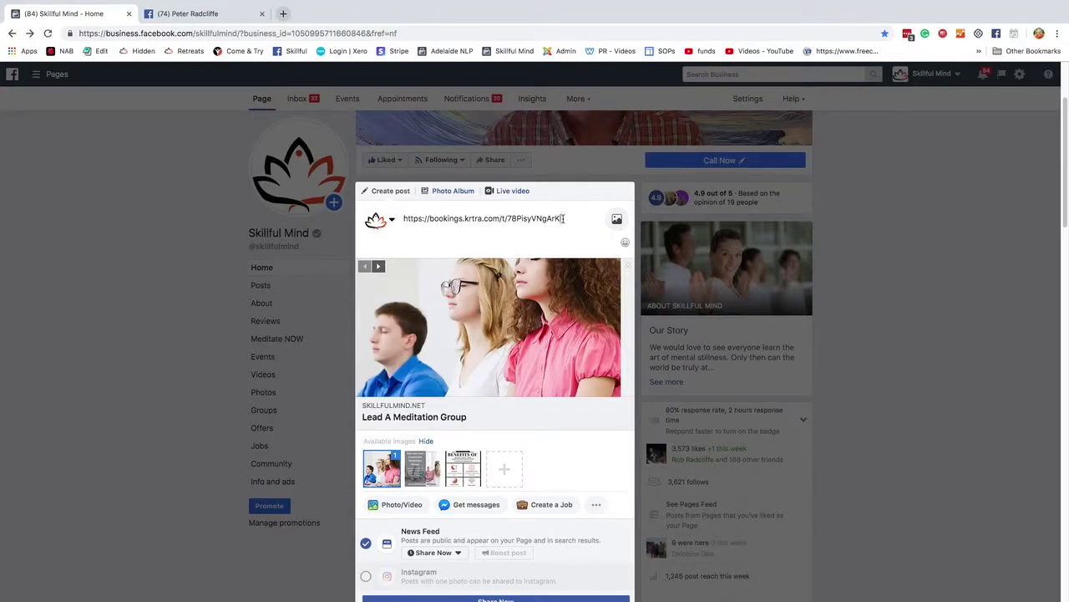
- Delete the booking link text and select images 2 and 3 for a three-image carousel
{"action": "left_click_drag", "start_coordinate": [563, 218], "coordinate": [405, 217]}
{"action": "key", "text": "BackSpace"}
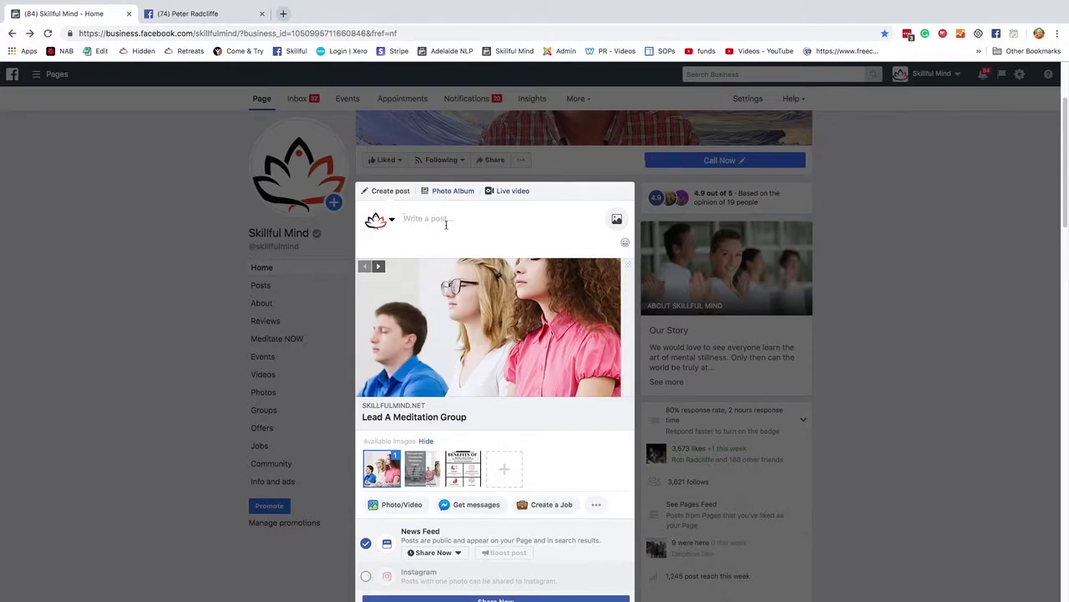
{"action": "left_click", "coordinate": [424, 476]}
{"action": "left_click", "coordinate": [462, 501]}
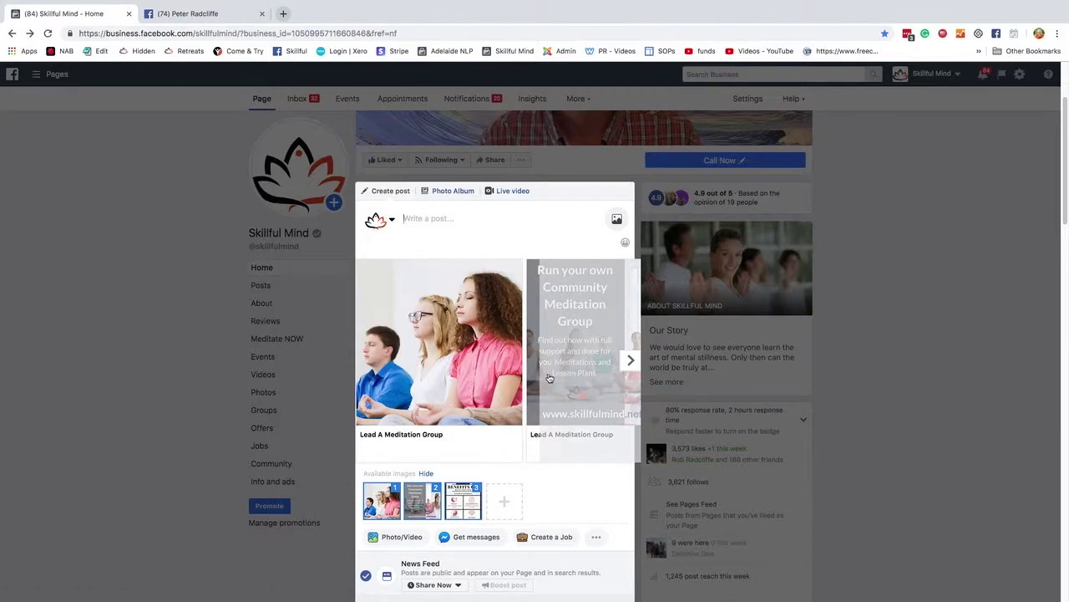
- Scroll down the composer, then close it without sharing
{"action": "mouse_move", "coordinate": [508, 454]}
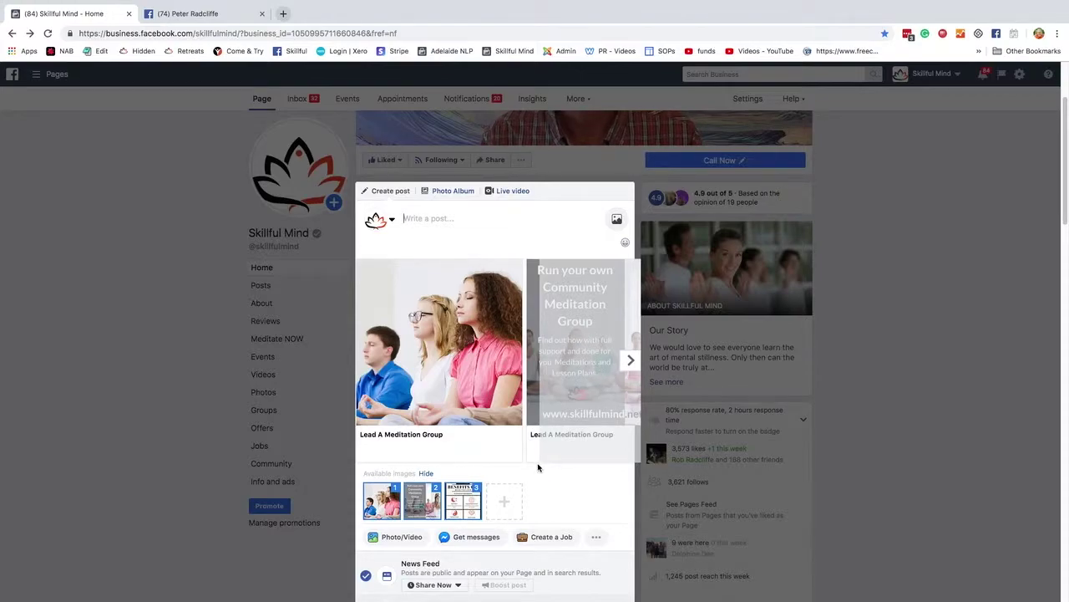
{"action": "scroll", "coordinate": [541, 452], "scroll_direction": "down", "scroll_amount": 1}
{"action": "scroll", "coordinate": [540, 452], "scroll_direction": "down", "scroll_amount": 3}
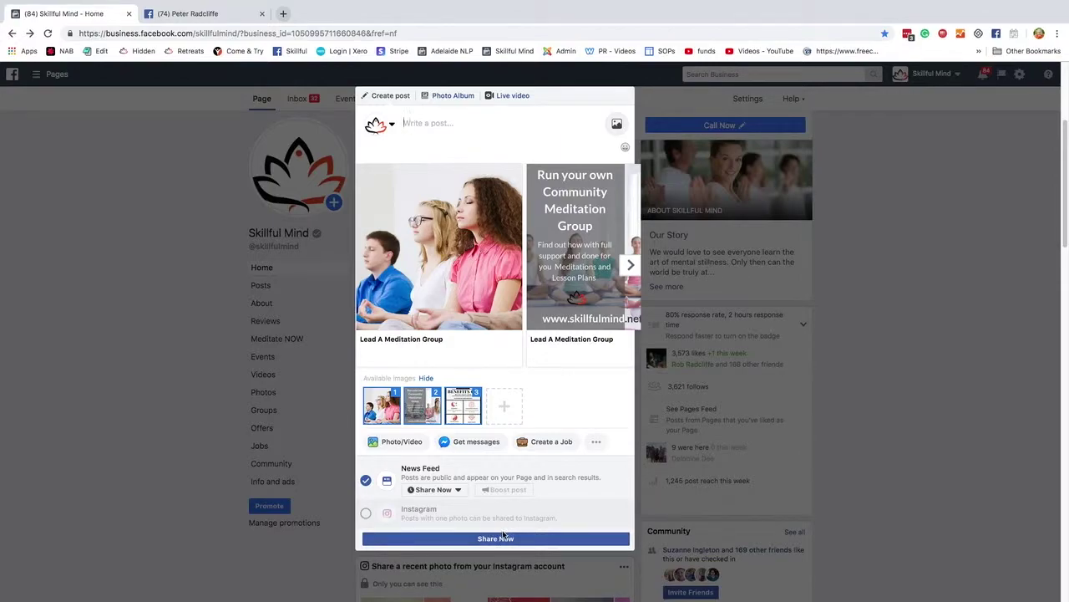
{"action": "left_click", "coordinate": [185, 338]}
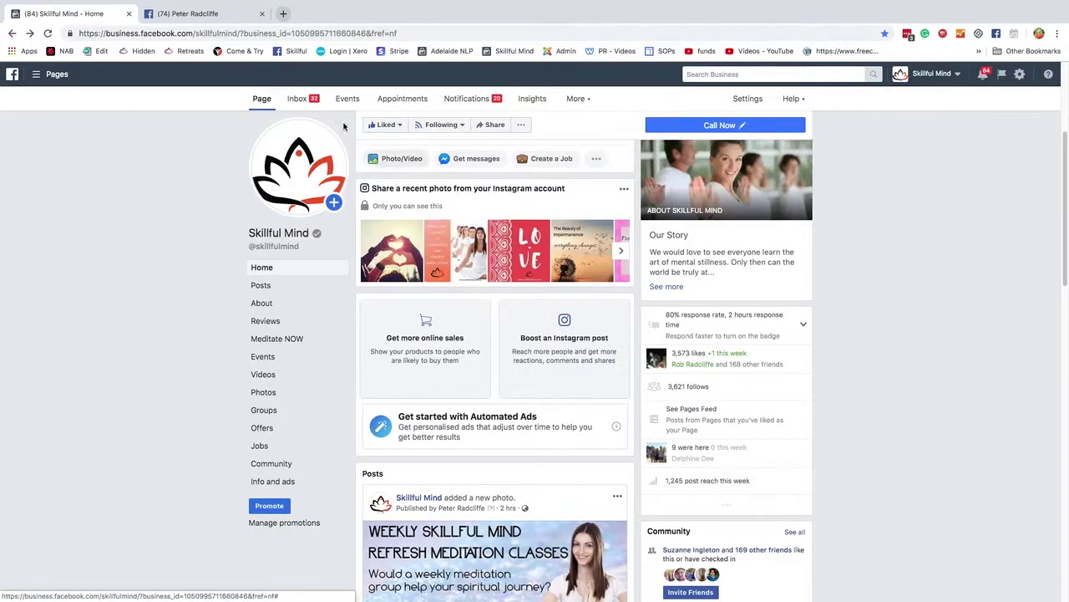
- View the profile timeline's meditation-group ad and Benefits of Meditation post, then drag the booking link out
{"action": "left_click", "coordinate": [224, 20]}
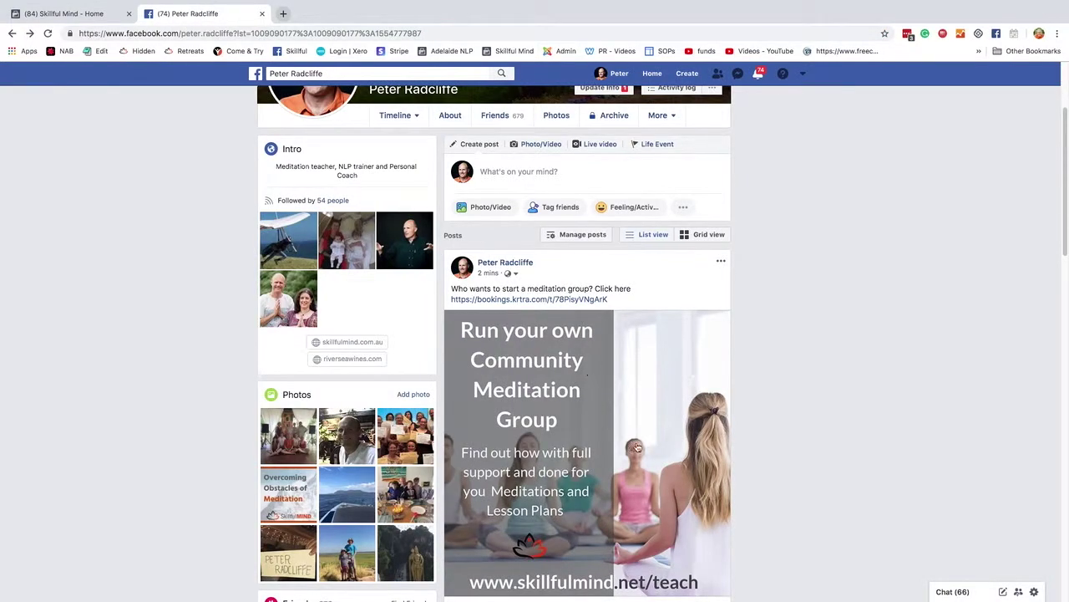
{"action": "scroll", "coordinate": [639, 468], "scroll_direction": "down", "scroll_amount": 5}
{"action": "scroll", "coordinate": [639, 468], "scroll_direction": "down", "scroll_amount": 4}
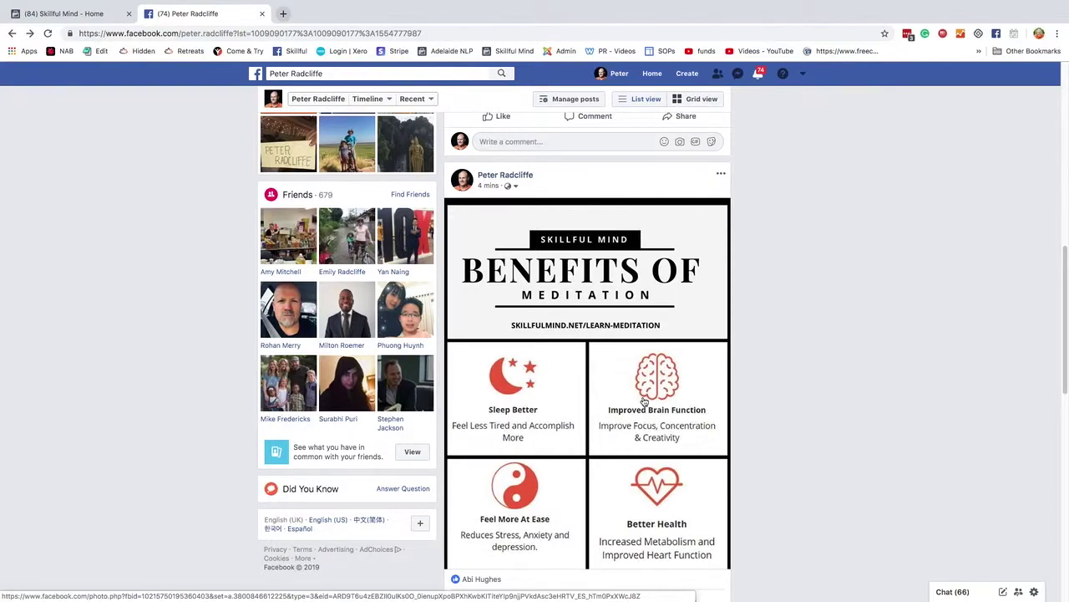
{"action": "scroll", "coordinate": [645, 401], "scroll_direction": "up", "scroll_amount": 5}
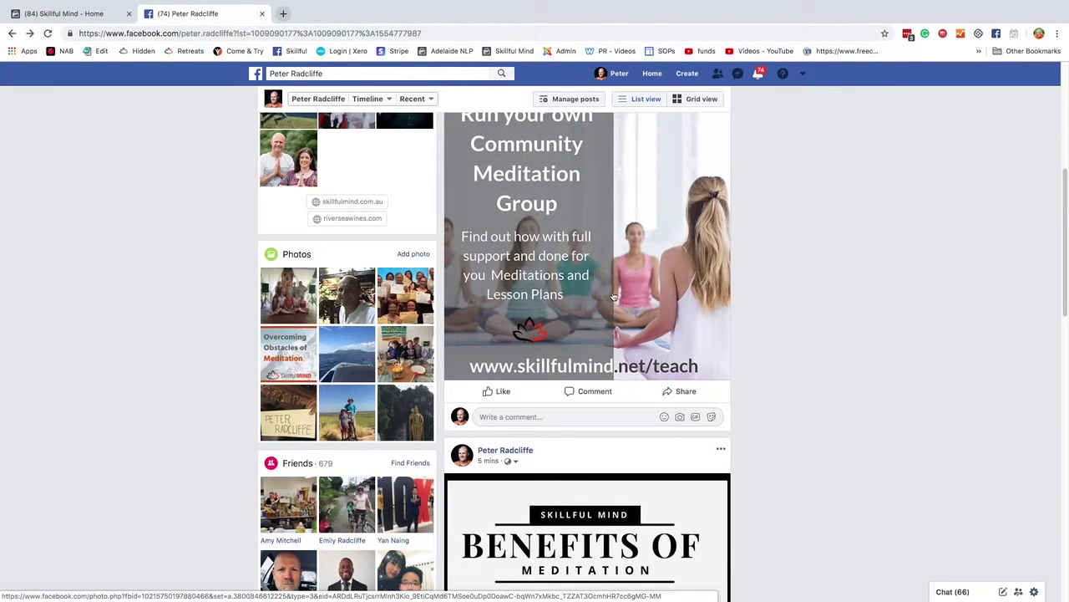
{"action": "scroll", "coordinate": [610, 320], "scroll_direction": "up", "scroll_amount": 4}
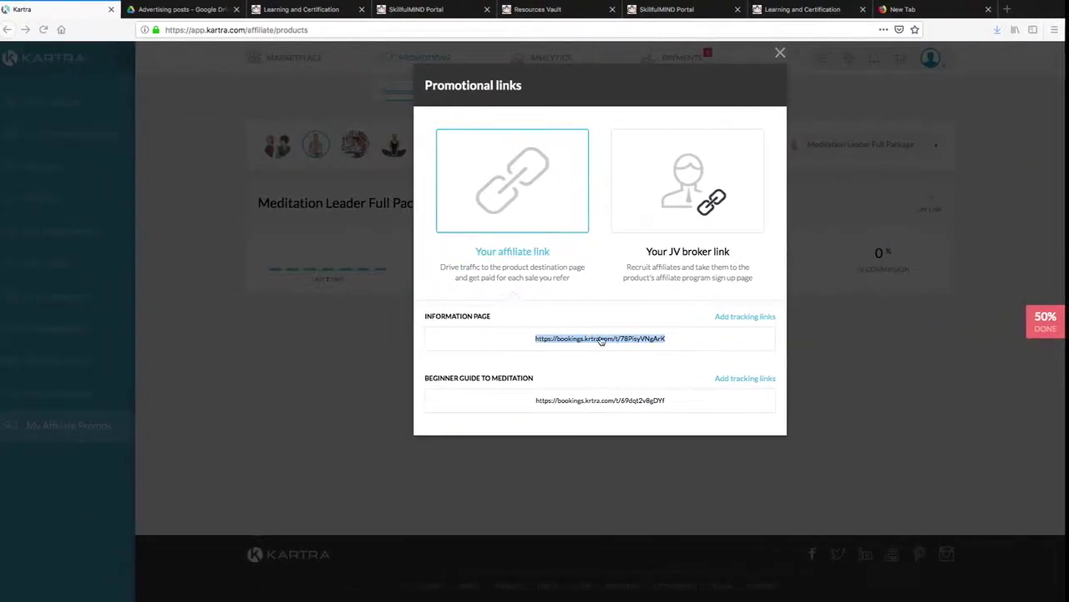
{"action": "left_click_drag", "start_coordinate": [600, 340], "coordinate": [15, 43]}
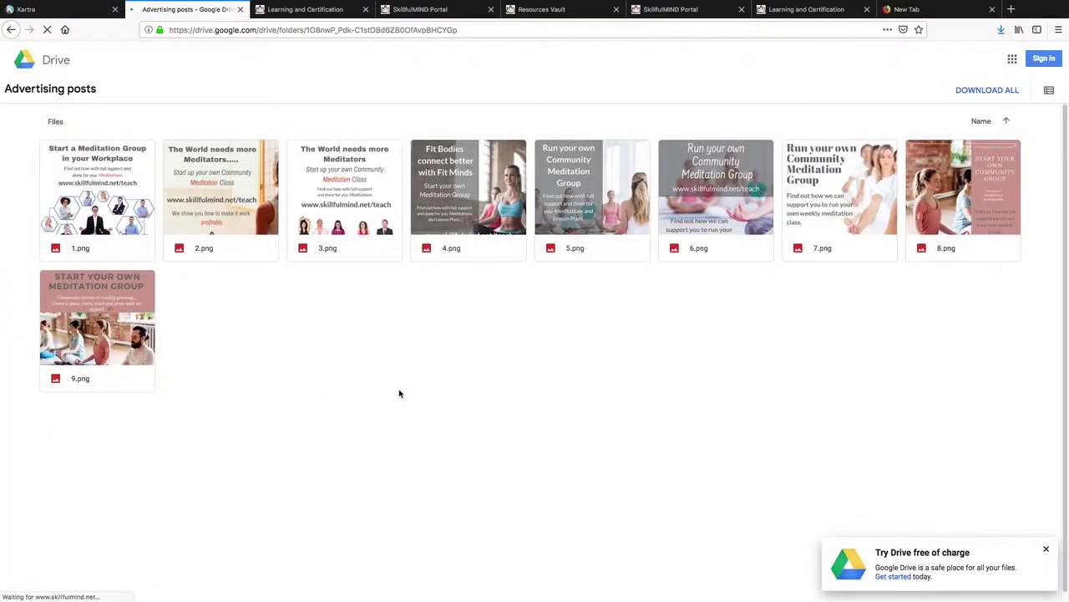
- Scroll down the page while heading back to the Facebook Post Images lesson
{"action": "scroll", "coordinate": [398, 388], "scroll_direction": "down", "scroll_amount": 1}
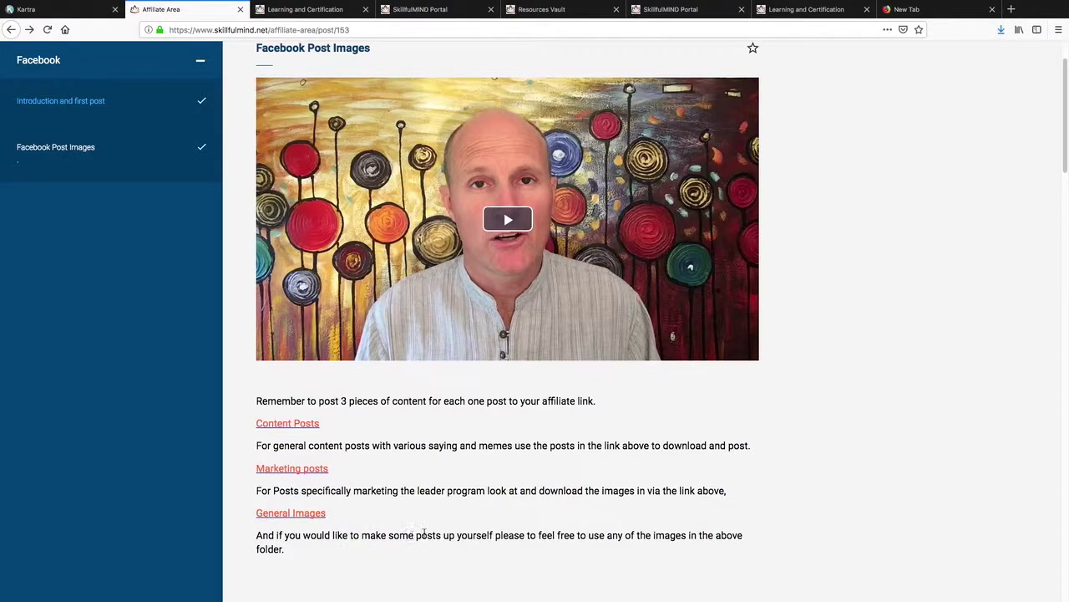
{"action": "scroll", "coordinate": [490, 501], "scroll_direction": "down", "scroll_amount": 1}
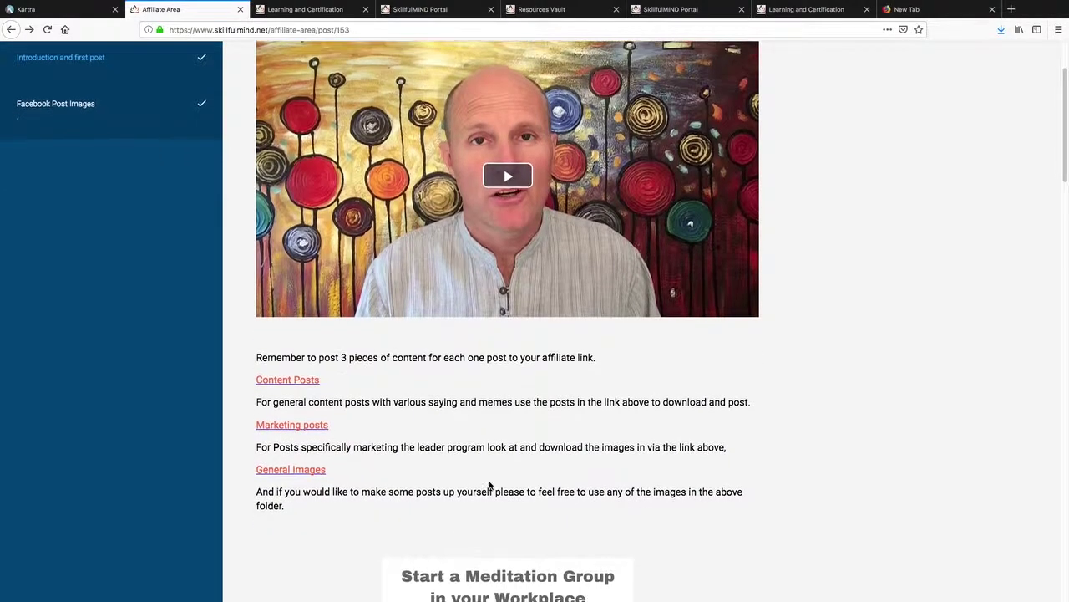
{"action": "scroll", "coordinate": [489, 475], "scroll_direction": "up", "scroll_amount": 1}
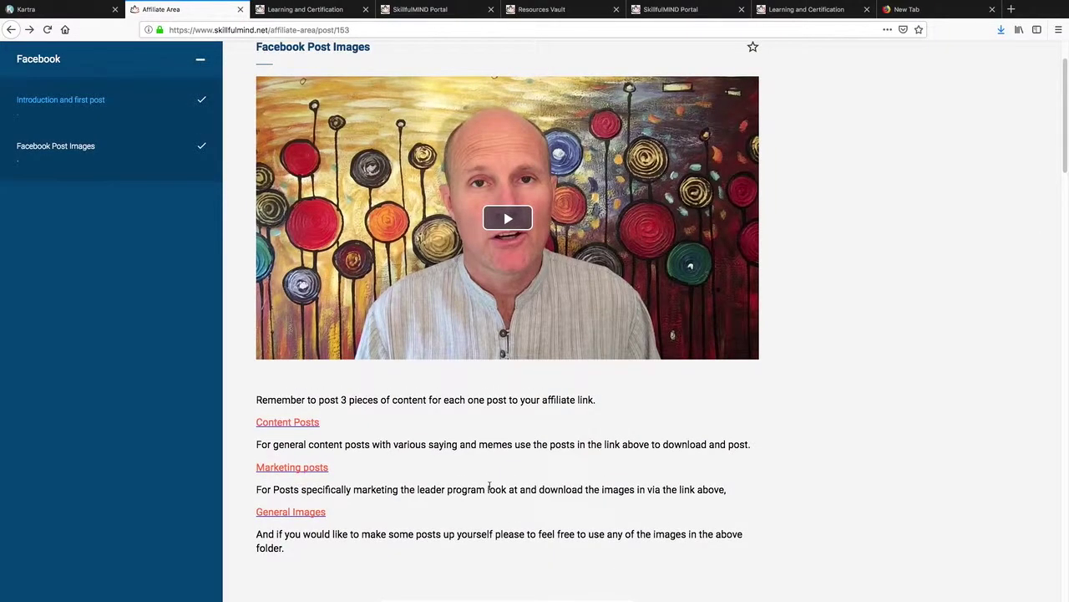